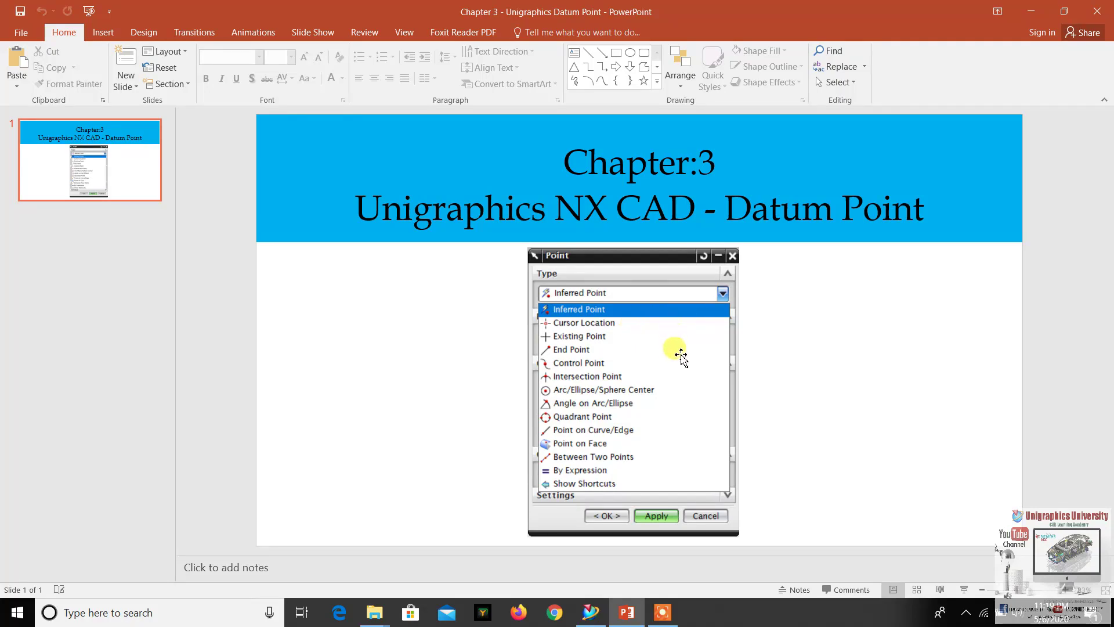
- Switch to NX 7.5 and create a new millimetre part from the Model template, named model3.prt
left_click(591, 612)
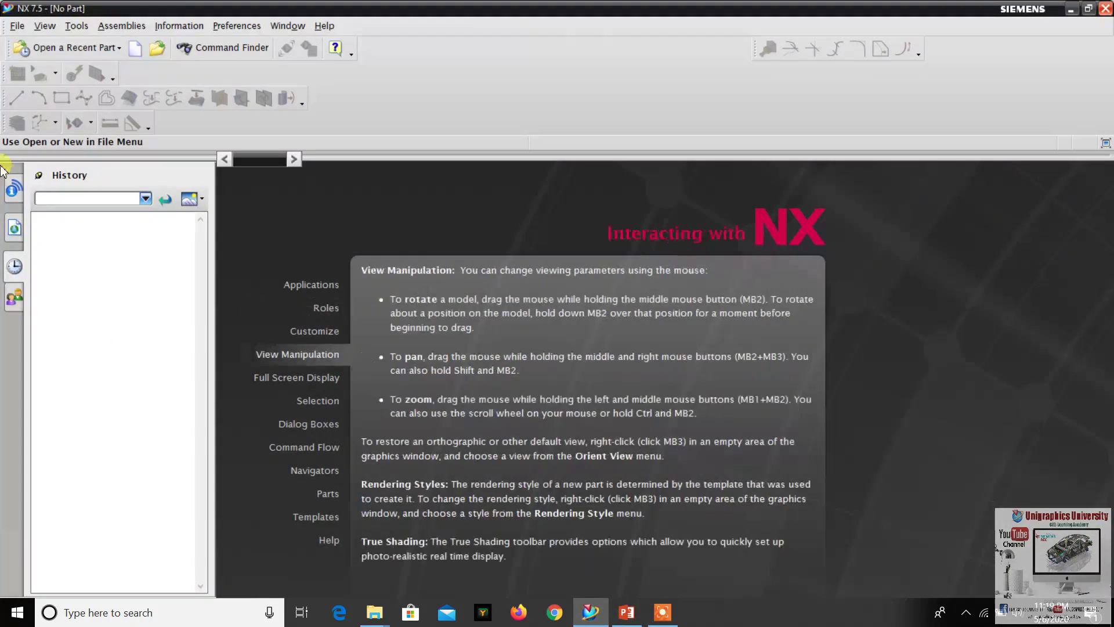
left_click(21, 23)
left_click(27, 42)
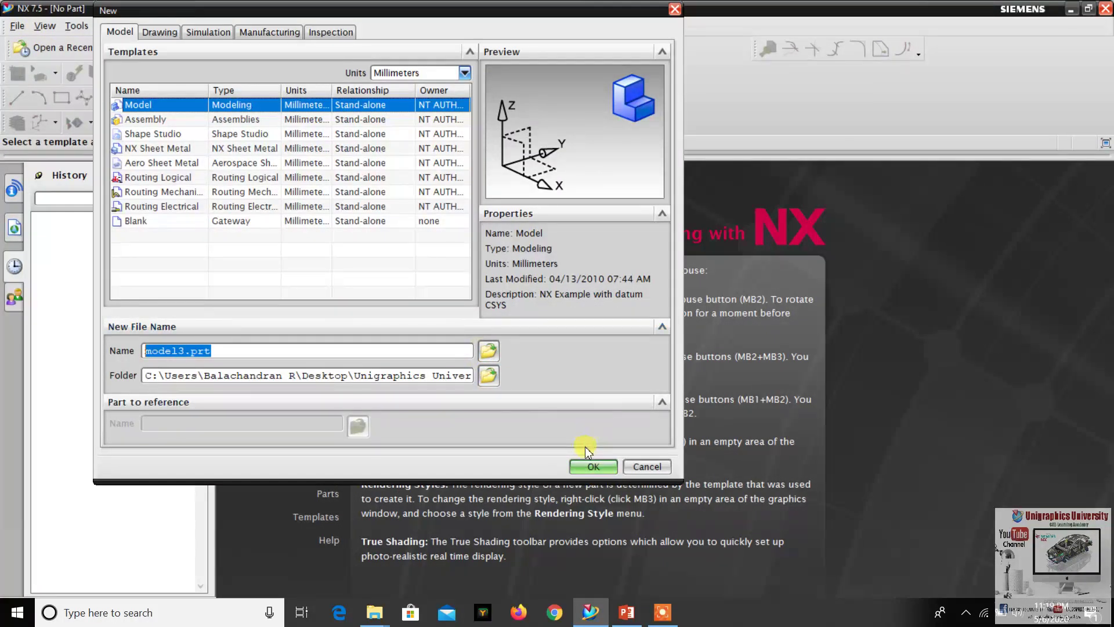
left_click(590, 466)
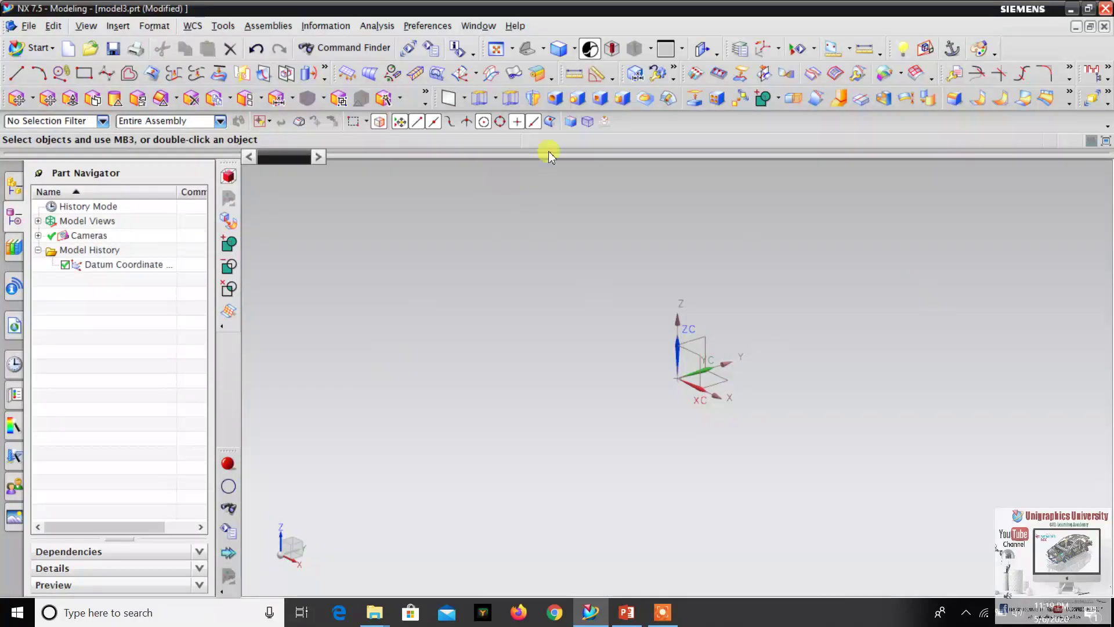
scroll(647, 275, "down", 4)
scroll(647, 279, "up", 3)
scroll(669, 323, "up", 3)
scroll(655, 316, "down", 4)
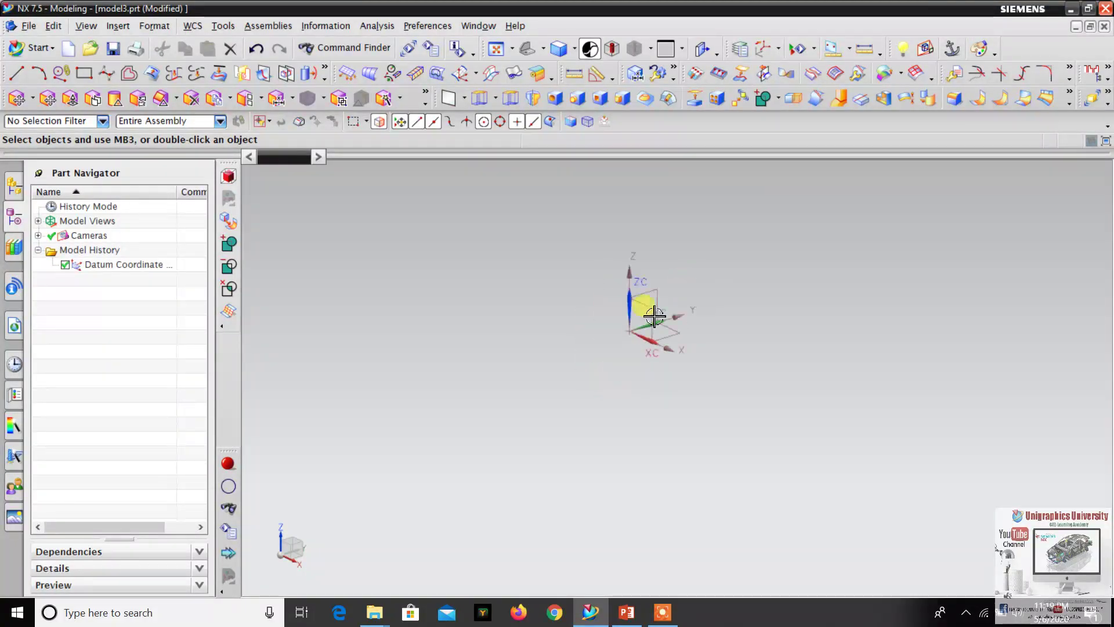
scroll(733, 314, "up", 2)
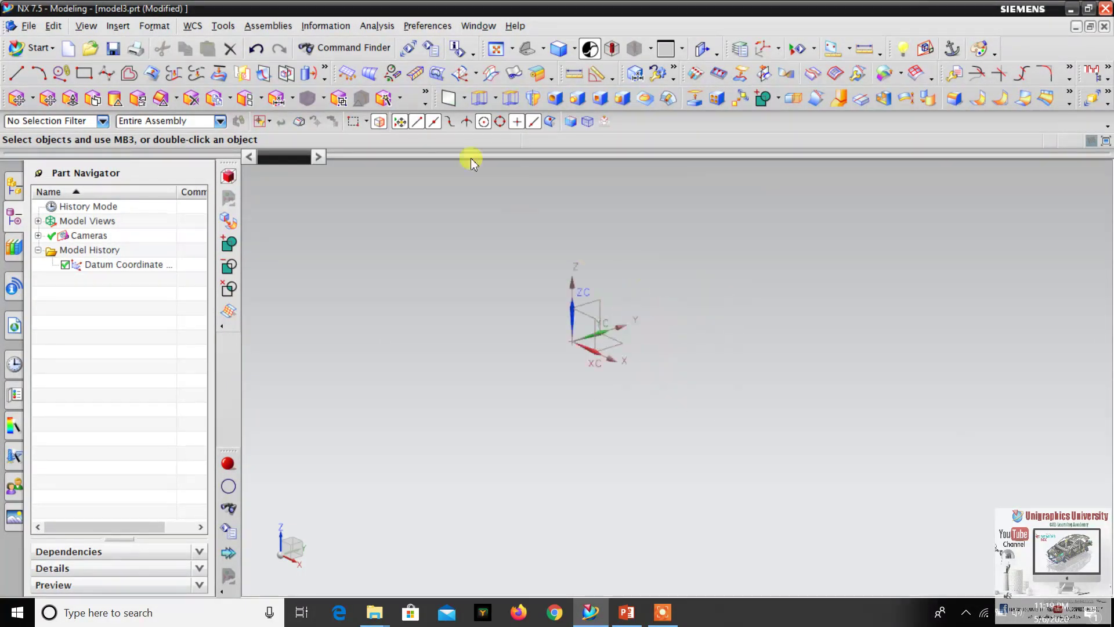
- Set the background of both shaded and wireframe views to plain, with white as the plain color
left_click(434, 25)
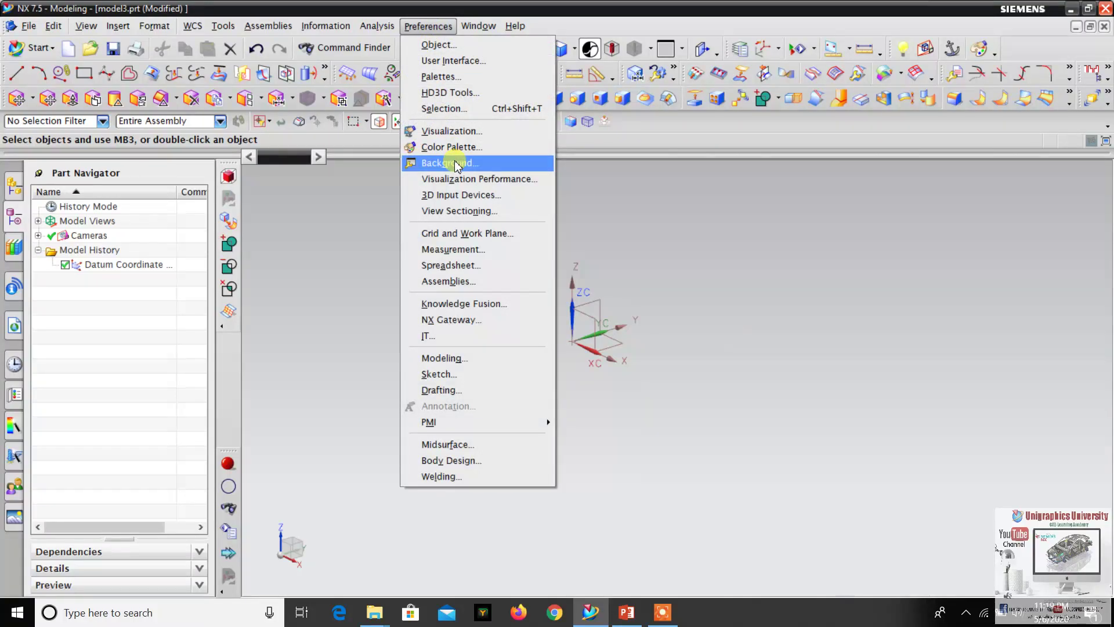
left_click(450, 94)
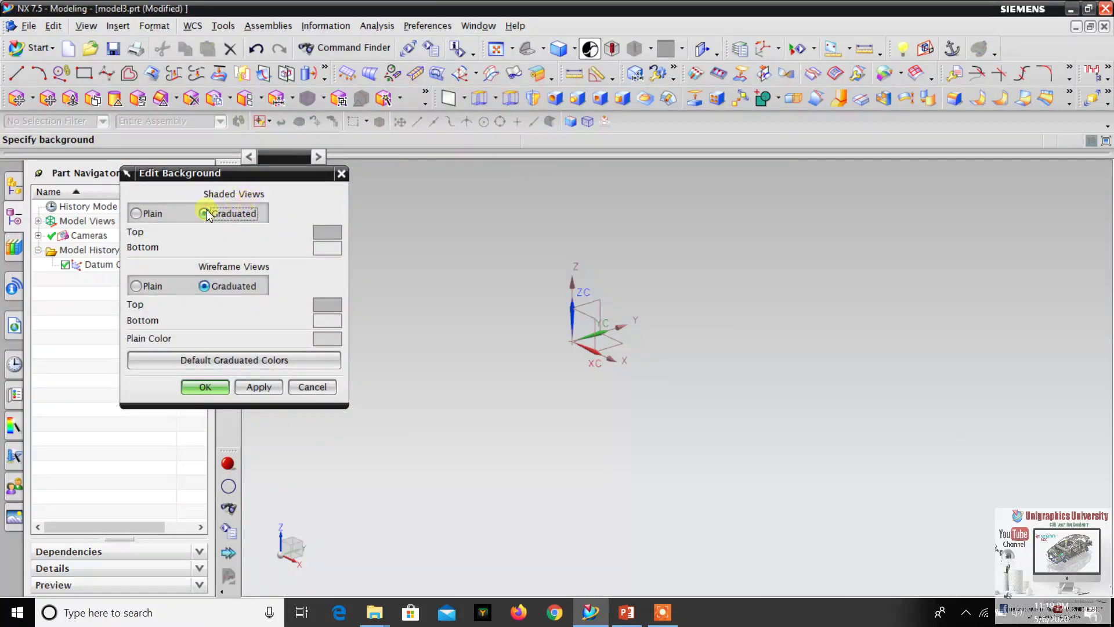
left_click(137, 214)
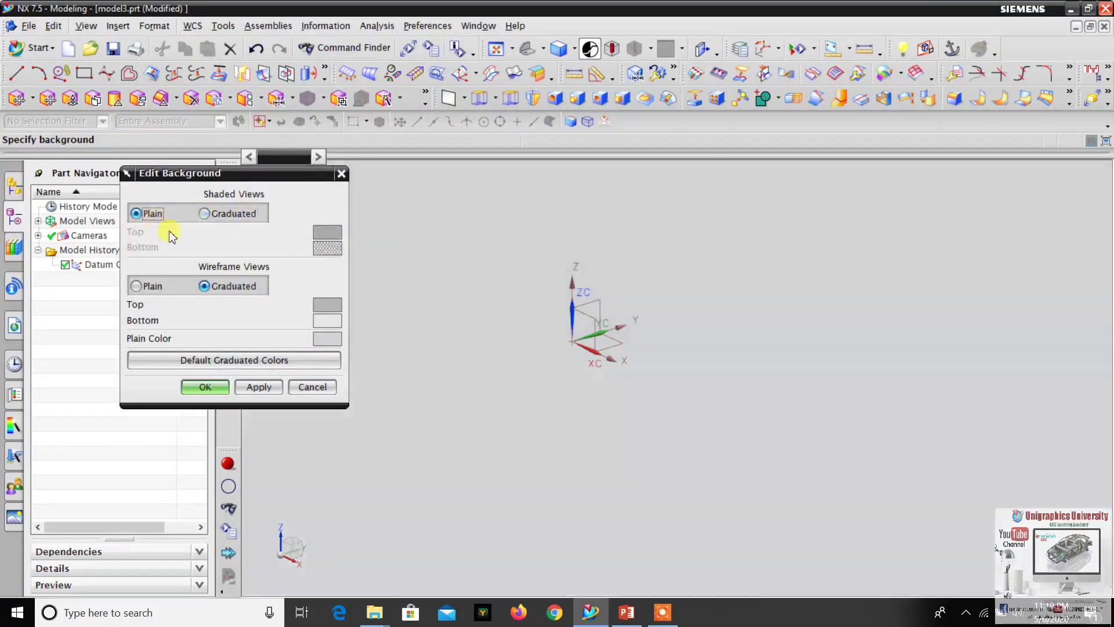
left_click(150, 288)
left_click(327, 339)
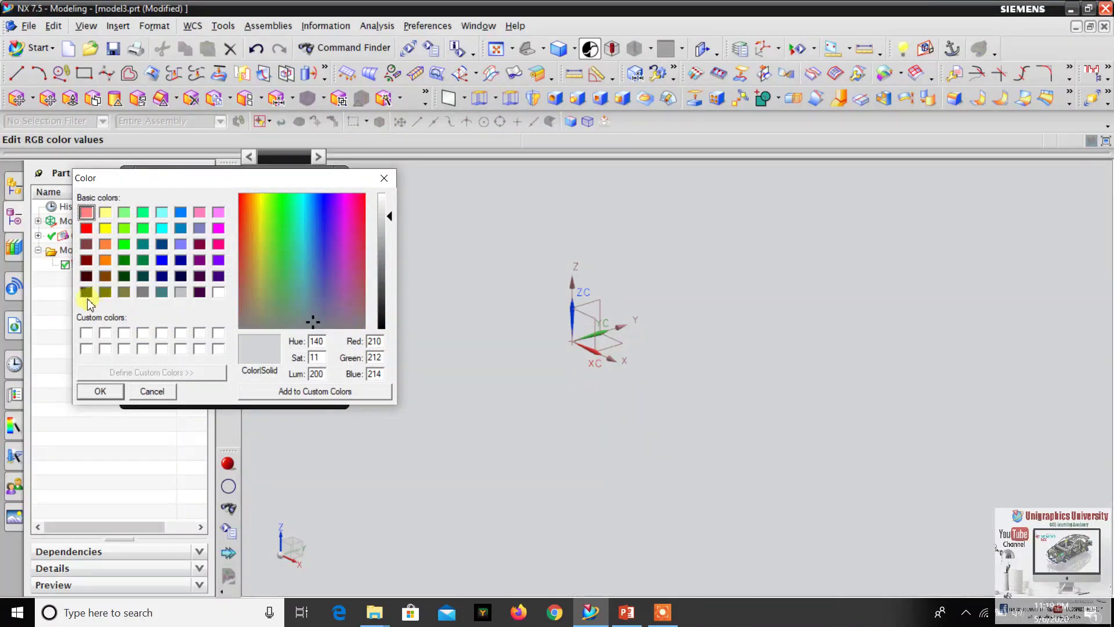
left_click(219, 293)
left_click(102, 393)
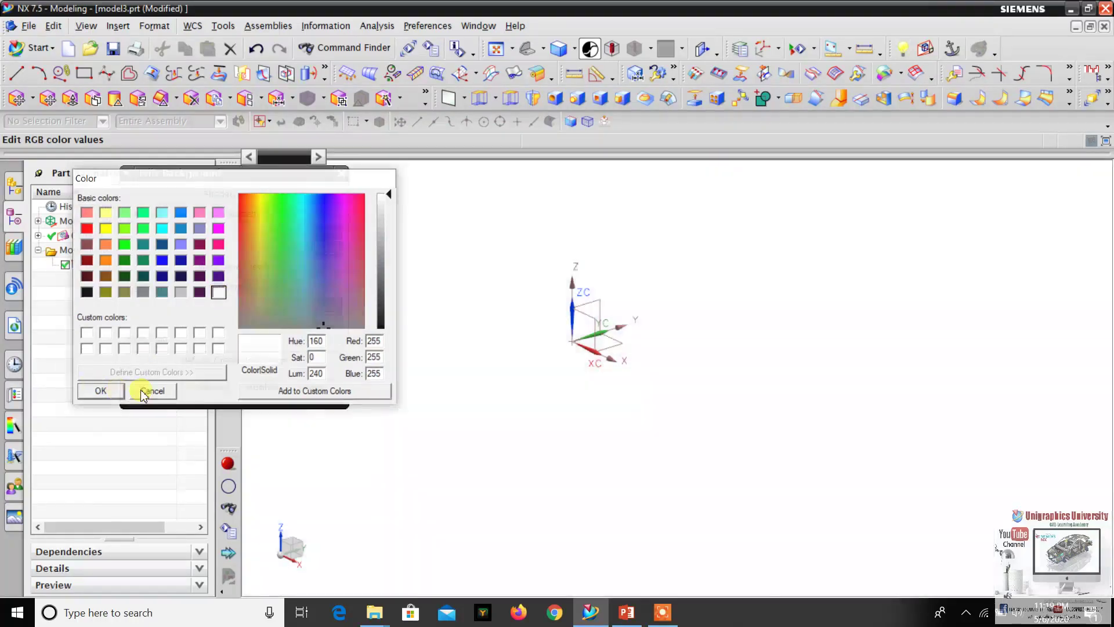
left_click(198, 385)
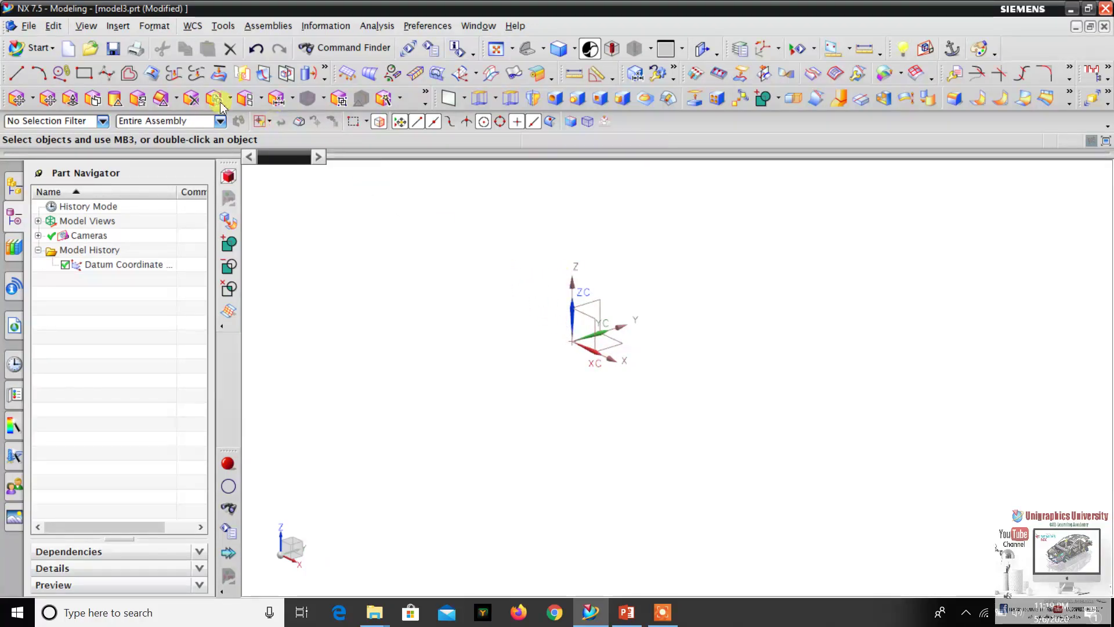
- Create a block at the coordinate system origin with length 50 mm, width 80 mm and height 90 mm
middle_click_drag(533, 308, 629, 266, "shift")
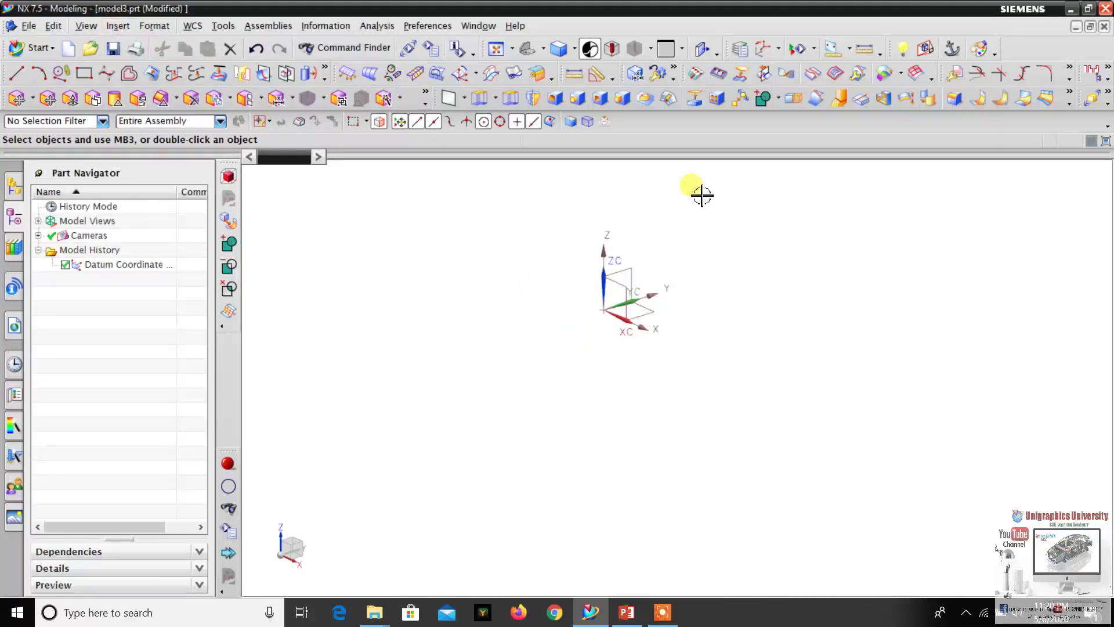
left_click(118, 26)
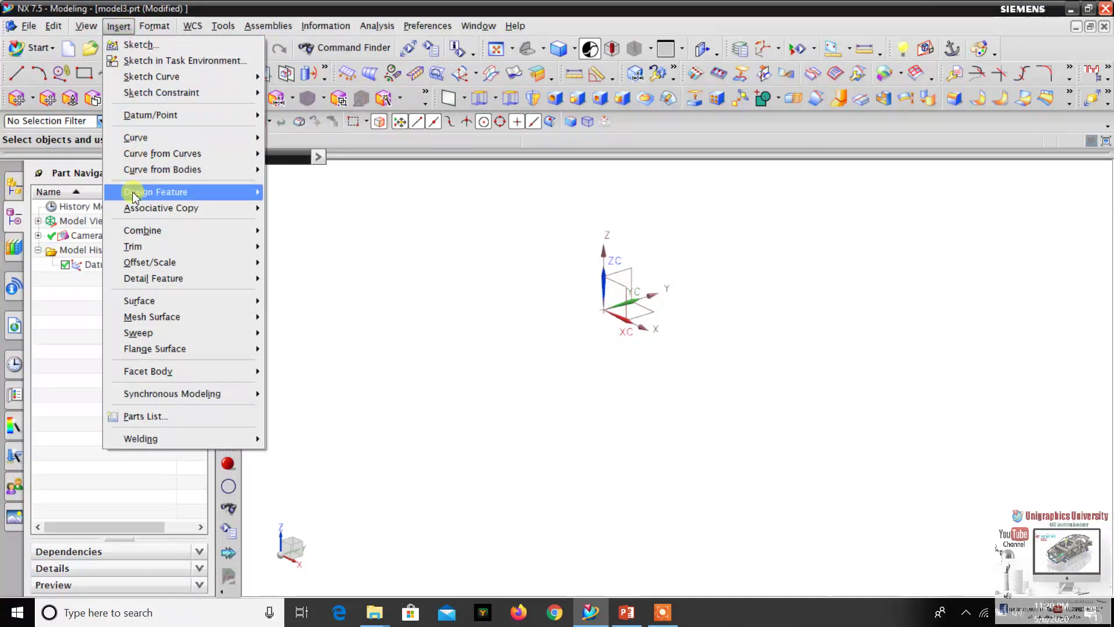
mouse_move(135, 195)
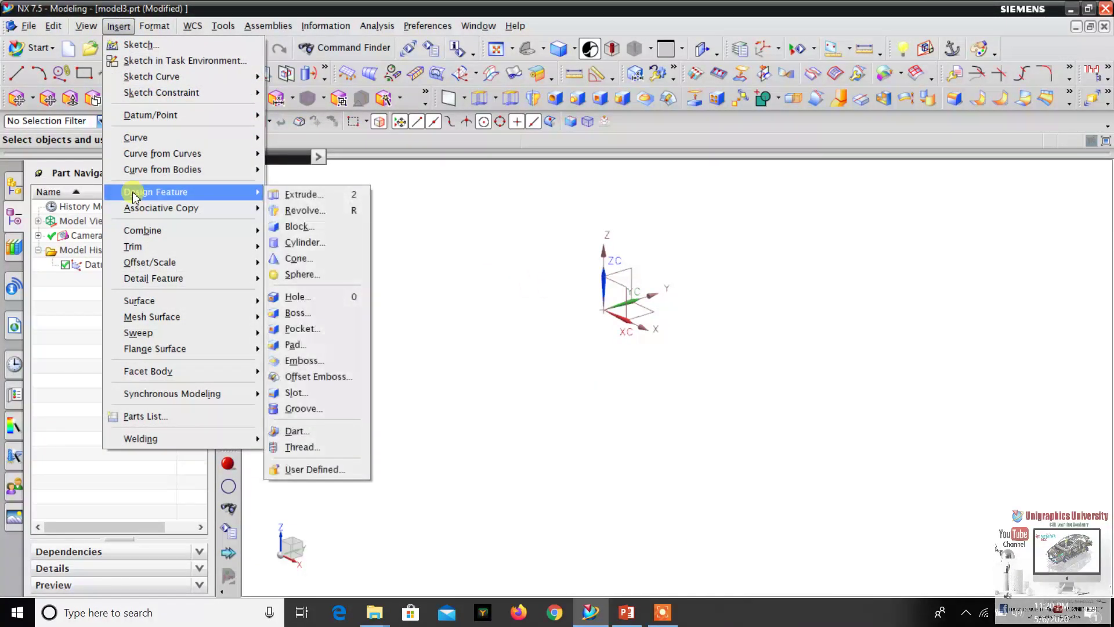
left_click(299, 226)
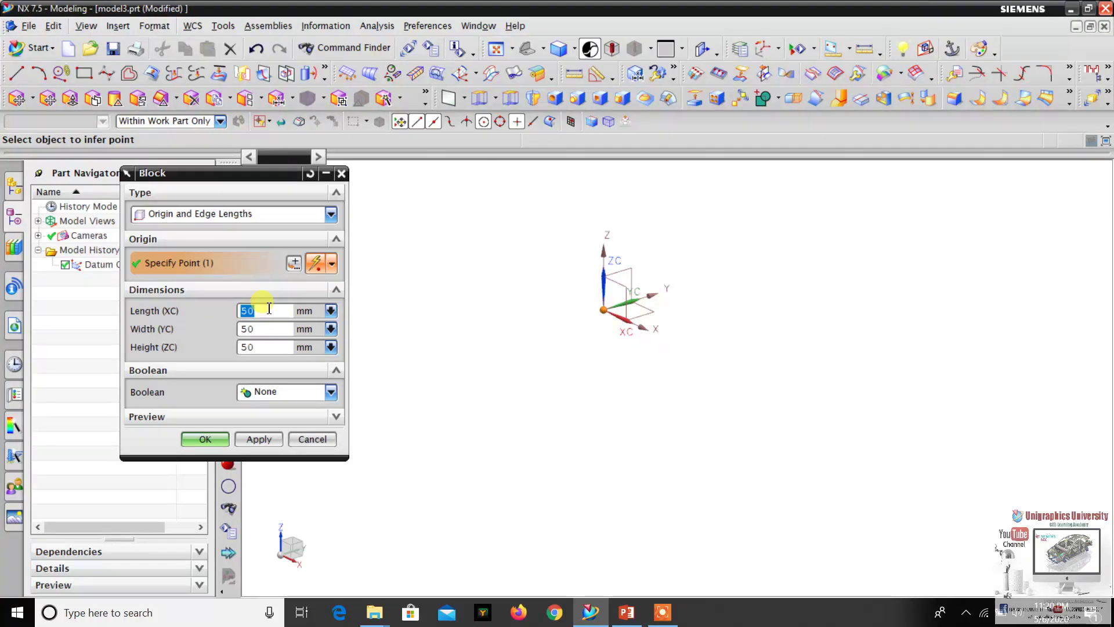
type("80")
key("Tab")
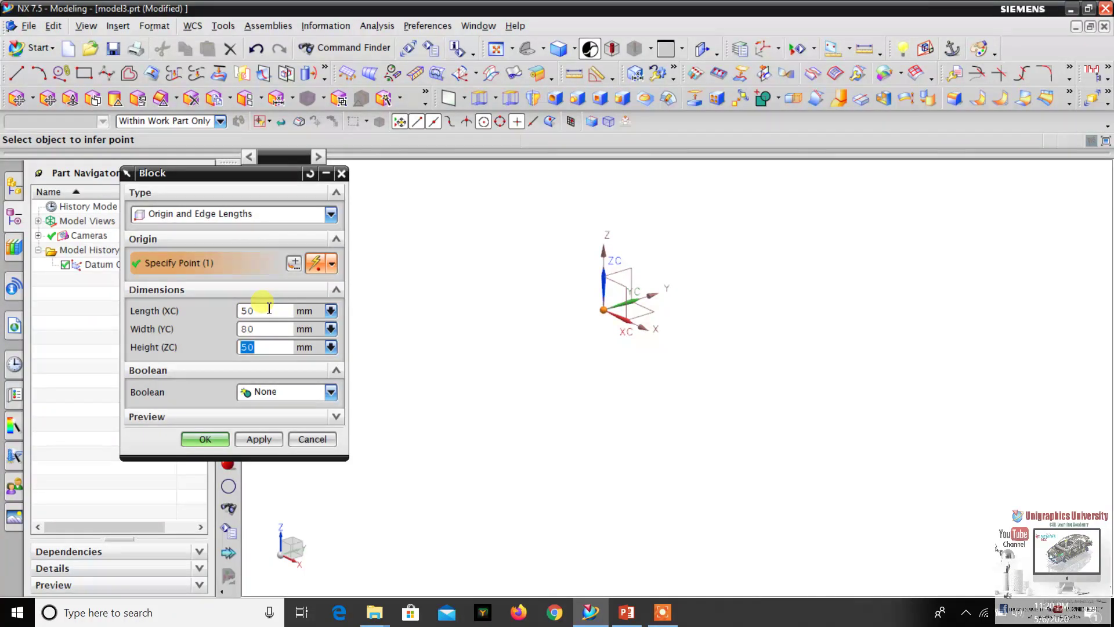
type("90")
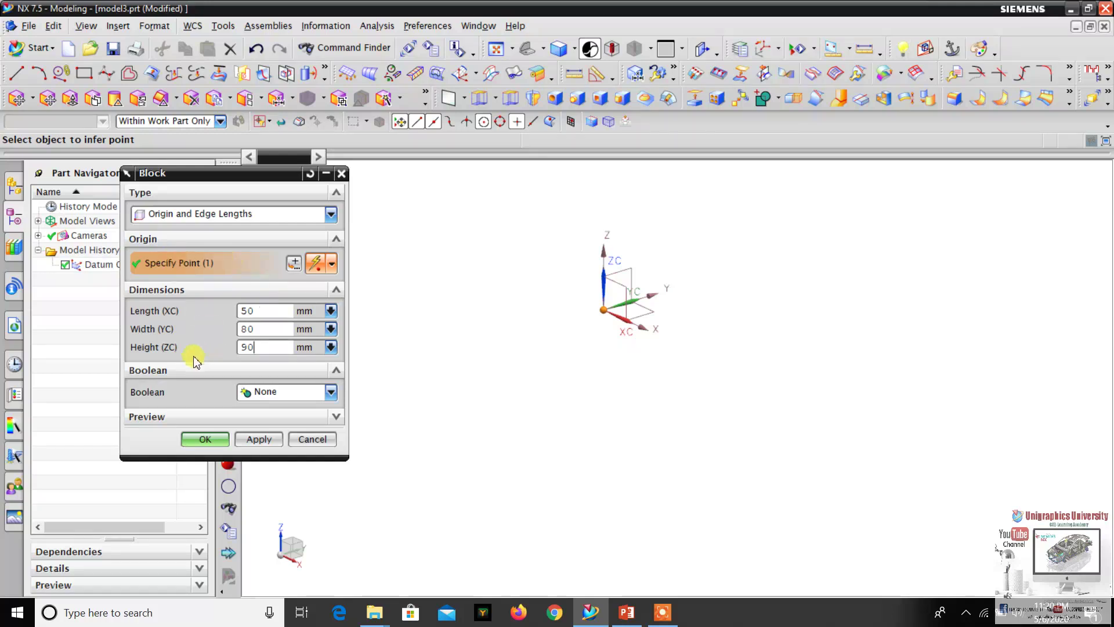
left_click(205, 439)
- Examine the block's side and top faces from several viewing angles and distances
scroll(693, 296, "up", 5)
scroll(695, 297, "down", 5)
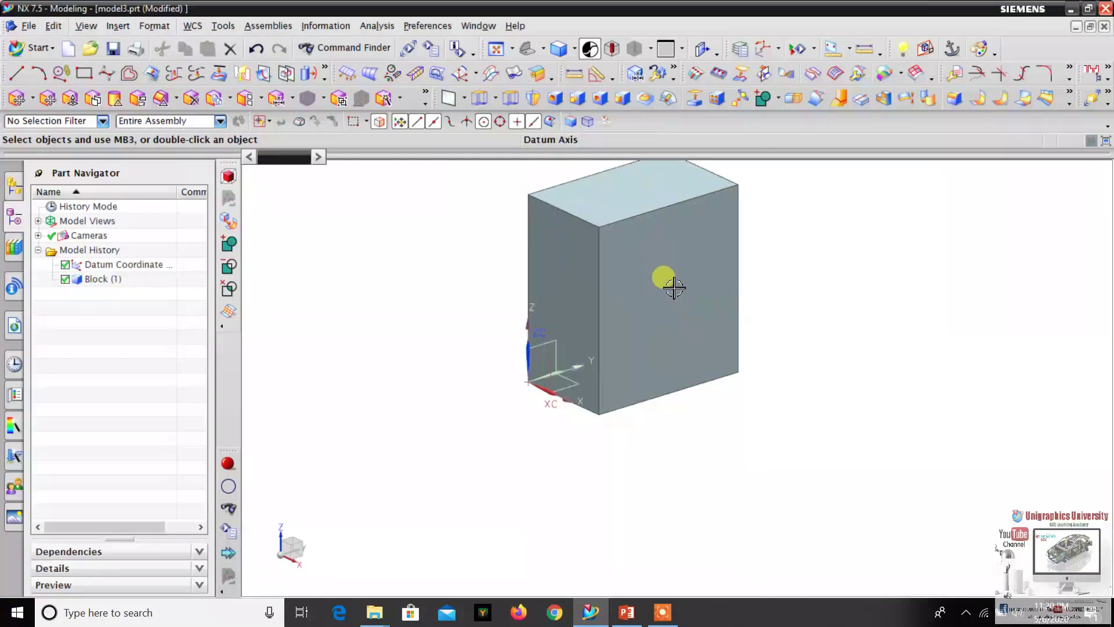
scroll(652, 244, "up", 1)
scroll(521, 284, "up", 2)
middle_click_drag(521, 284, 491, 282)
scroll(491, 282, "up", 4)
middle_click_drag(565, 291, 647, 293)
scroll(550, 306, "down", 5)
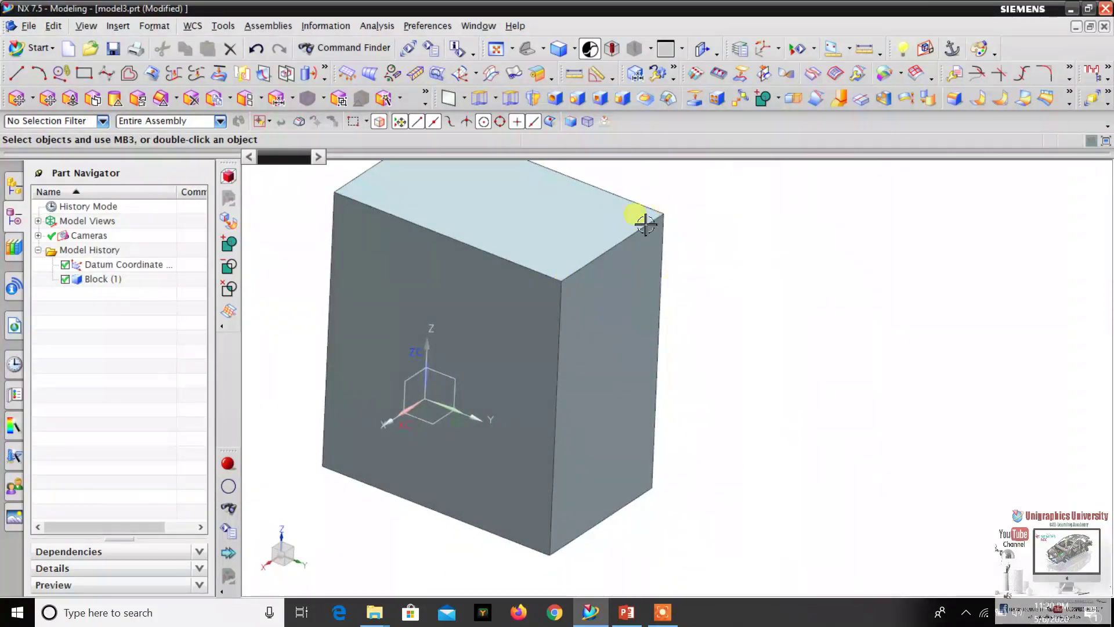
scroll(642, 219, "up", 3)
mouse_move(622, 244)
middle_mouse_down()
mouse_move(590, 259)
mouse_move(606, 249)
middle_mouse_up()
scroll(607, 249, "down", 5)
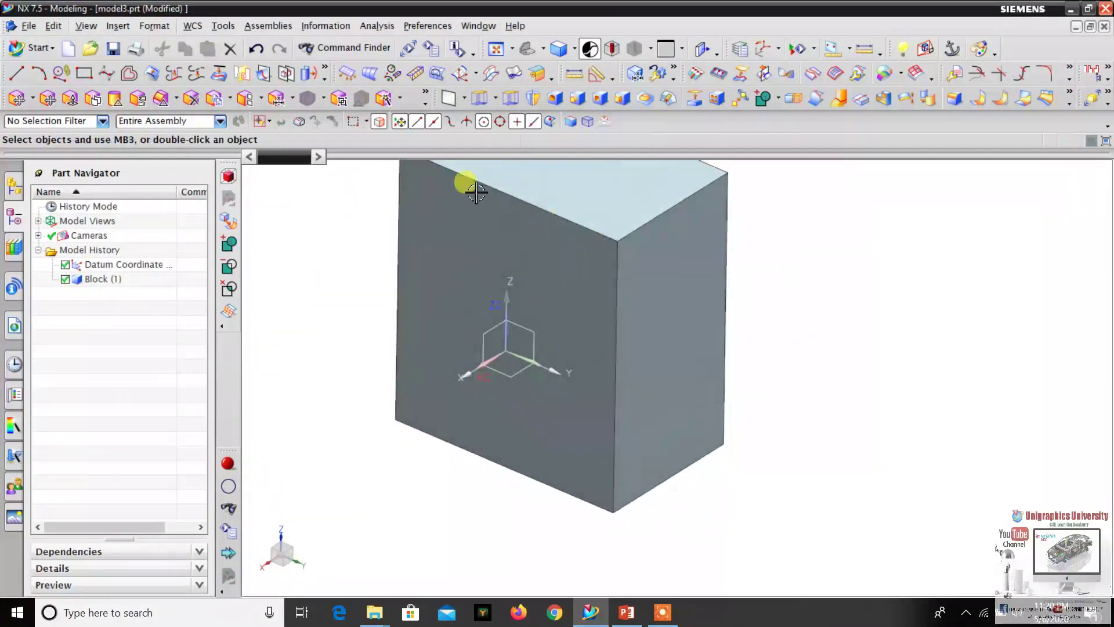
scroll(461, 223, "up", 4)
scroll(446, 180, "down", 5)
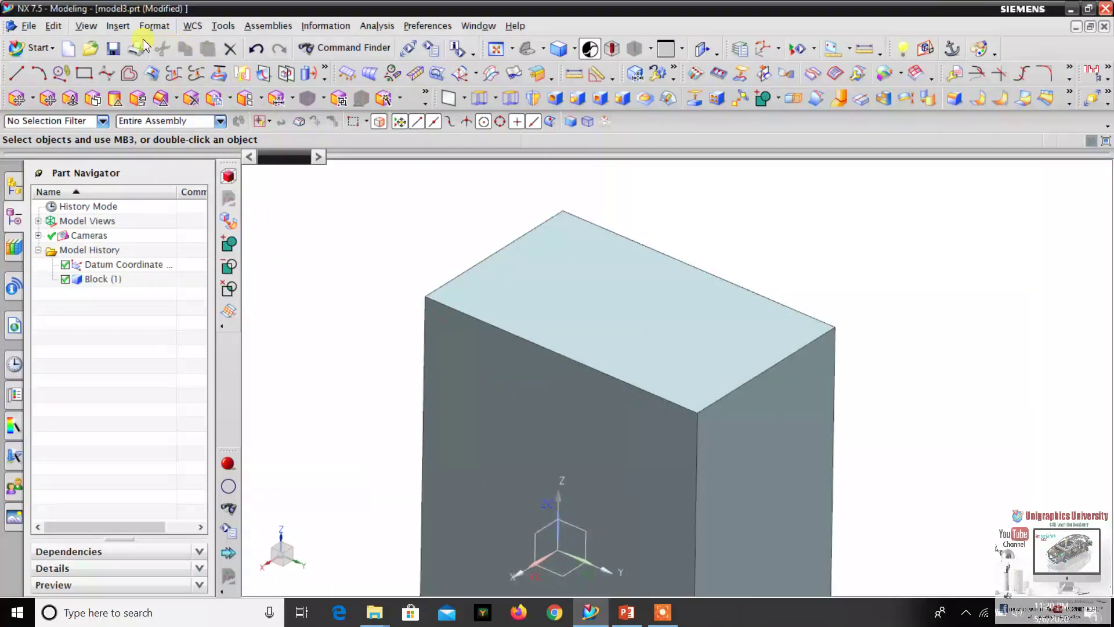
- Start the datum Point command and reset its settings to the default Inferred Point type
left_click(127, 27)
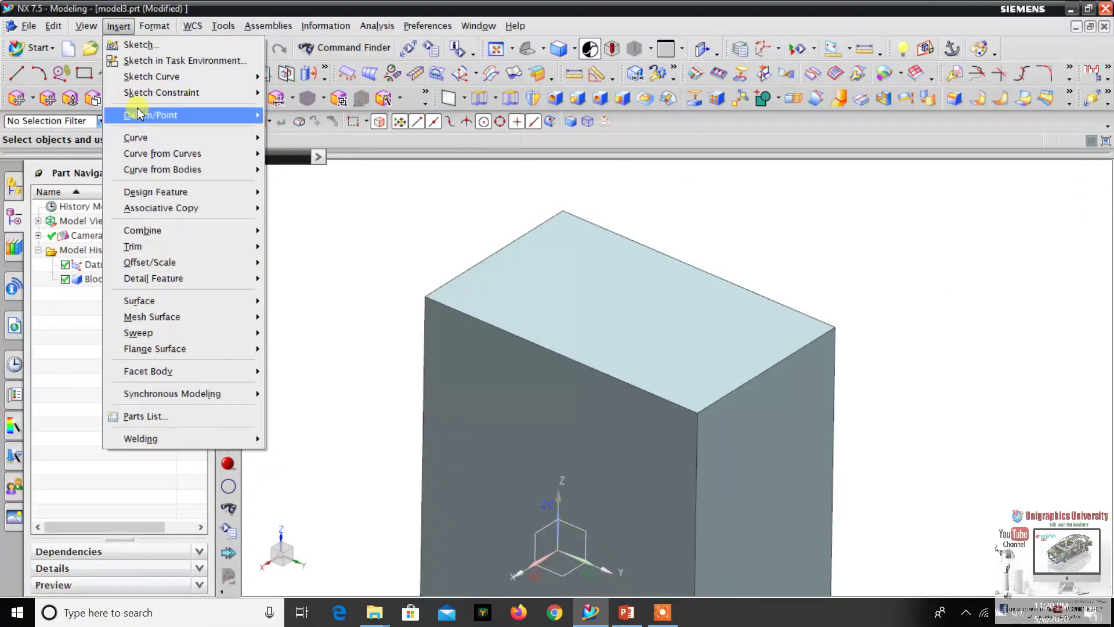
mouse_move(140, 114)
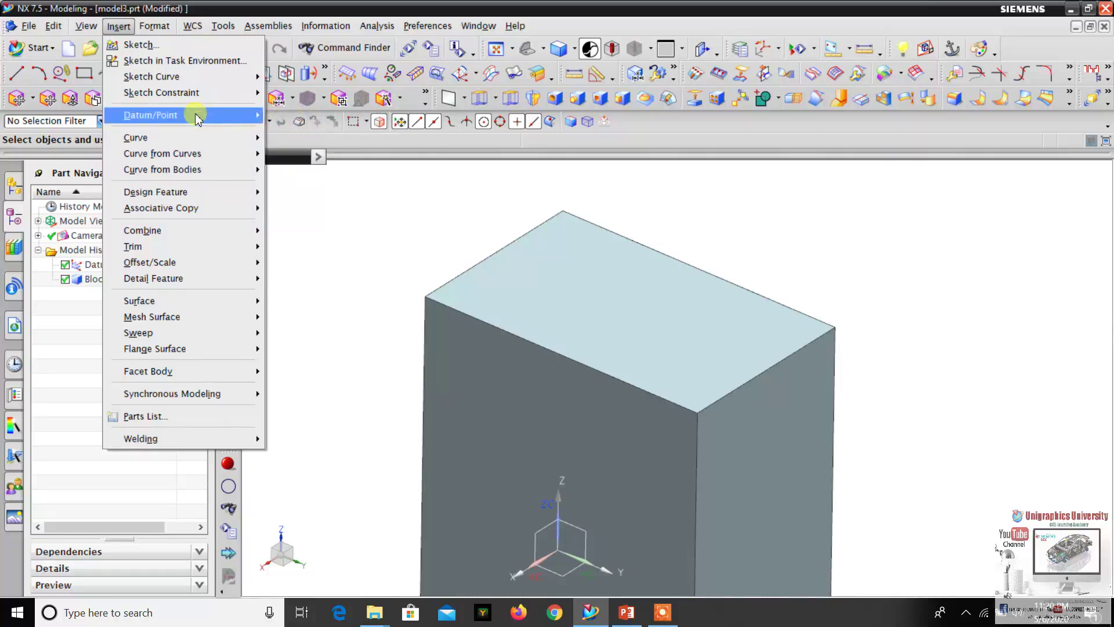
left_click(313, 173)
scroll(639, 250, "up", 3)
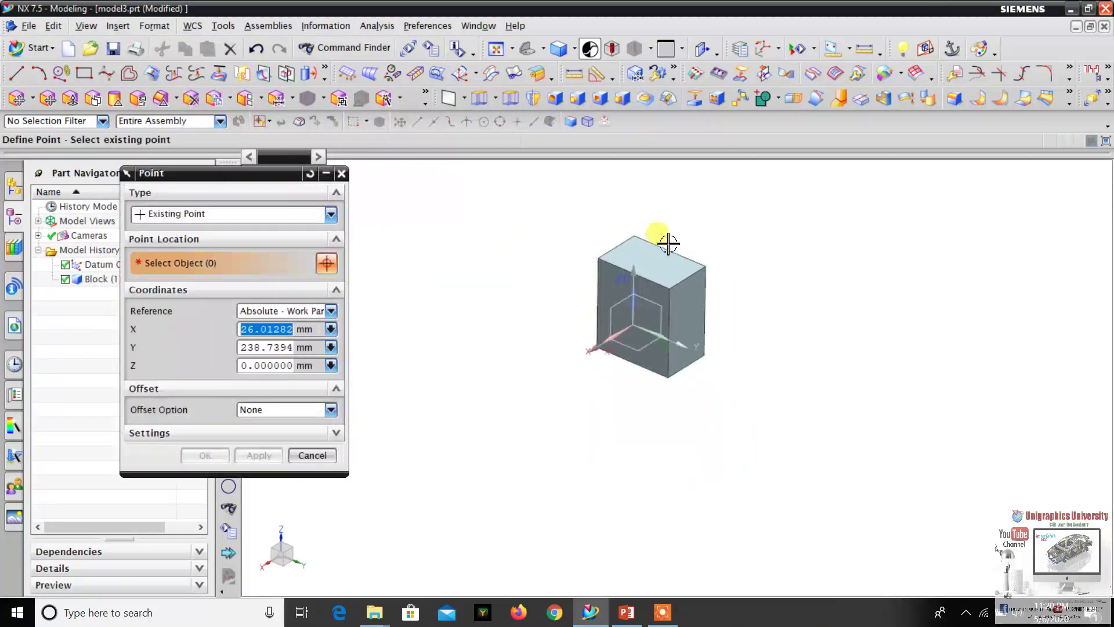
left_click(311, 174)
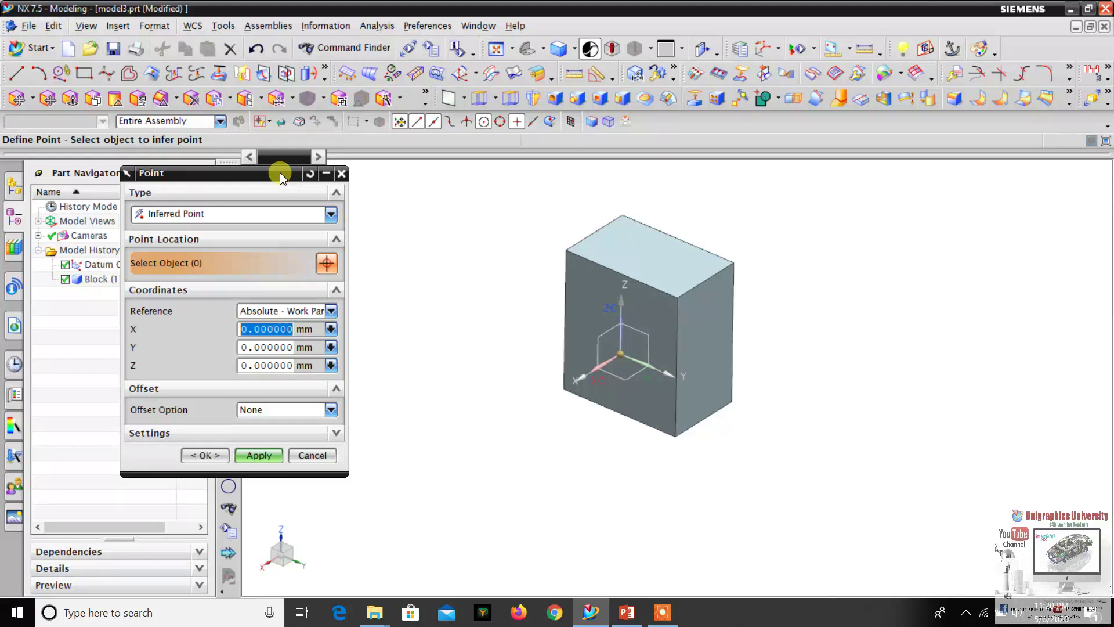
- Create an inferred point on the block's top corner at X 50, Y 0, Z 90 mm
scroll(627, 275, "up", 4)
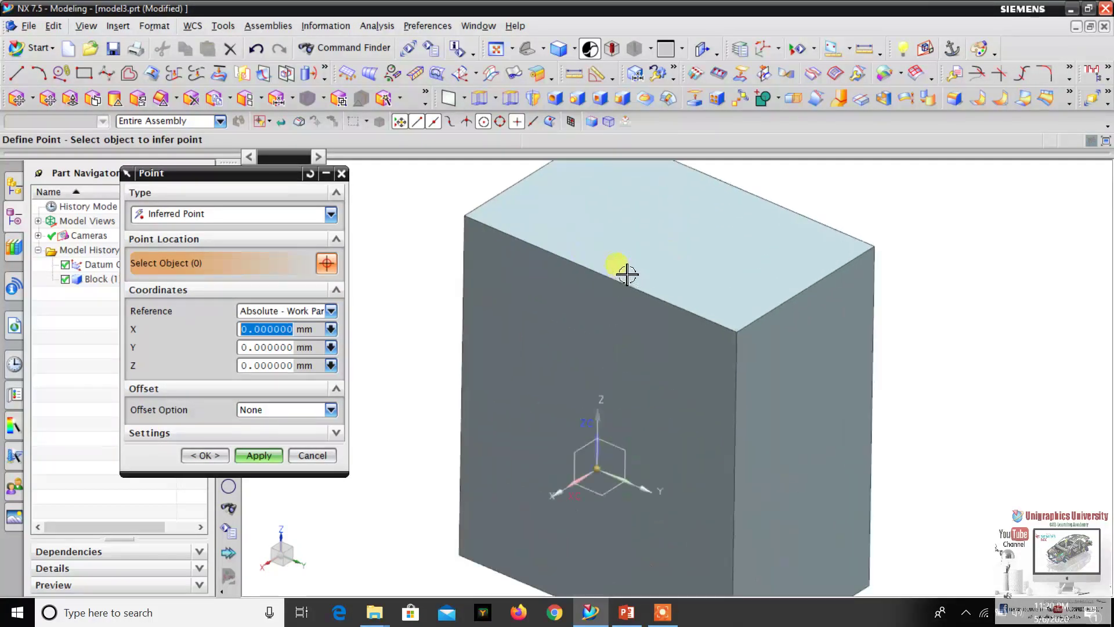
scroll(628, 275, "down", 3)
middle_click_drag(655, 283, 726, 276)
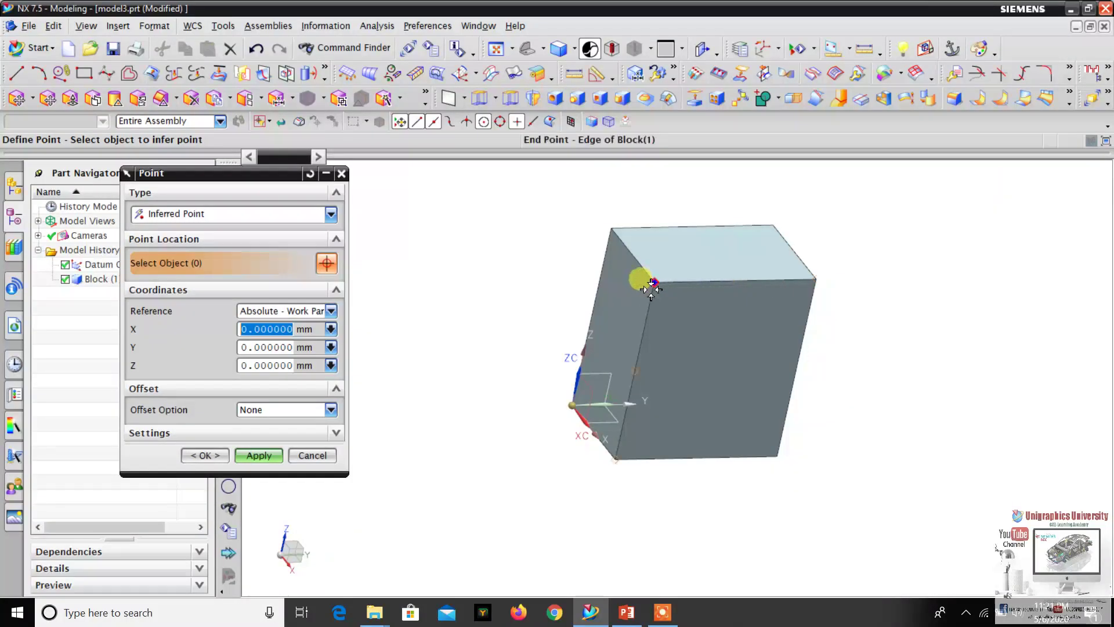
scroll(661, 281, "up", 2)
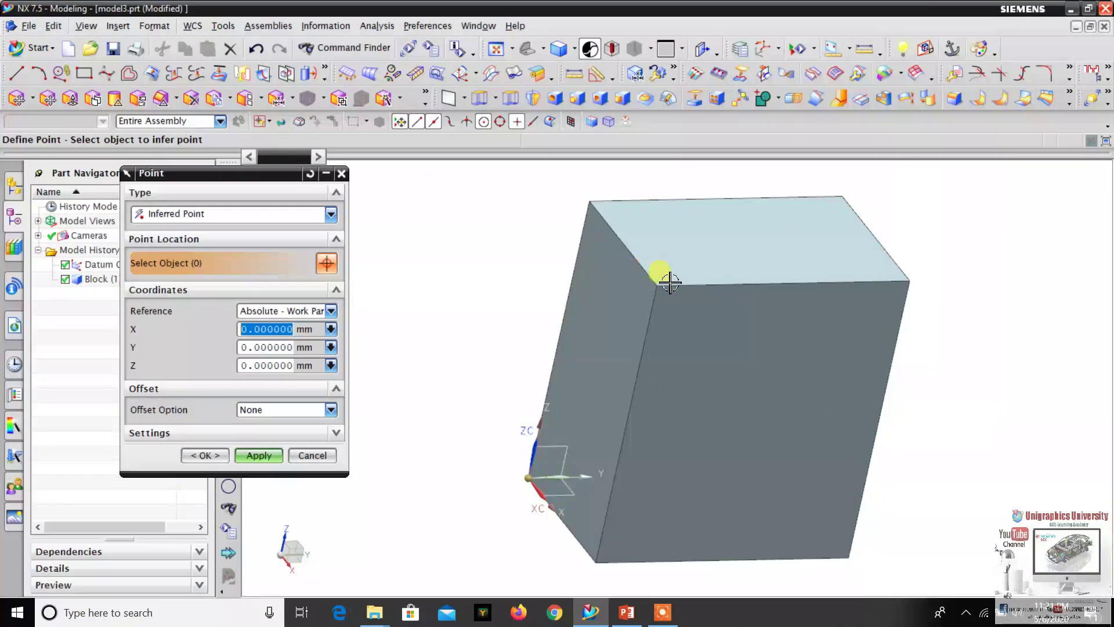
scroll(659, 290, "up", 2)
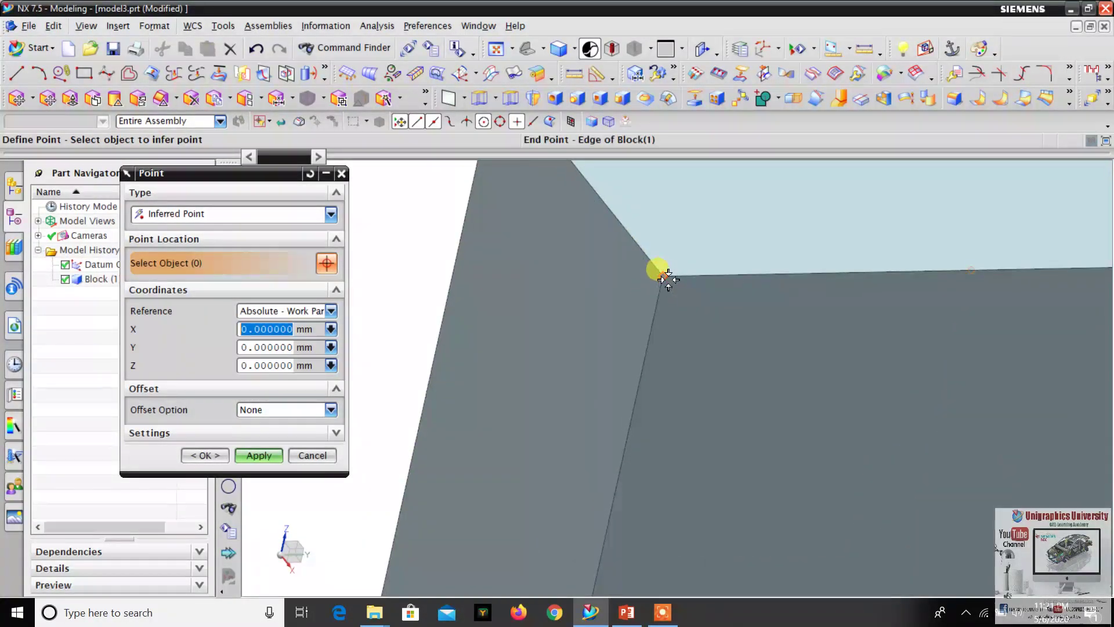
left_click(661, 274)
scroll(641, 303, "down", 2)
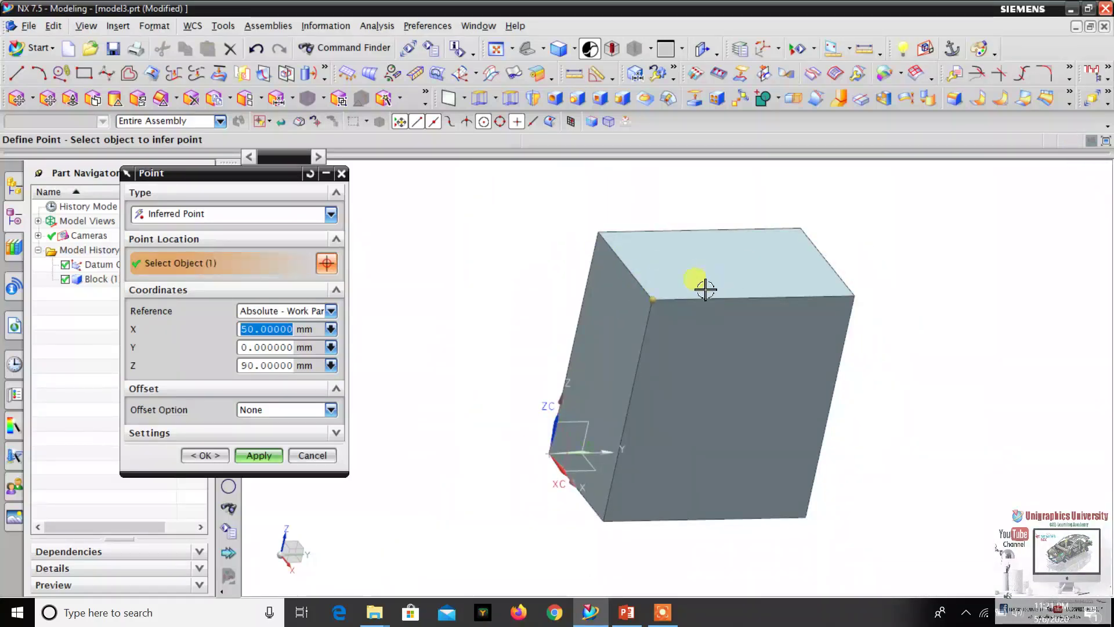
scroll(772, 293, "up", 2)
left_click(258, 455)
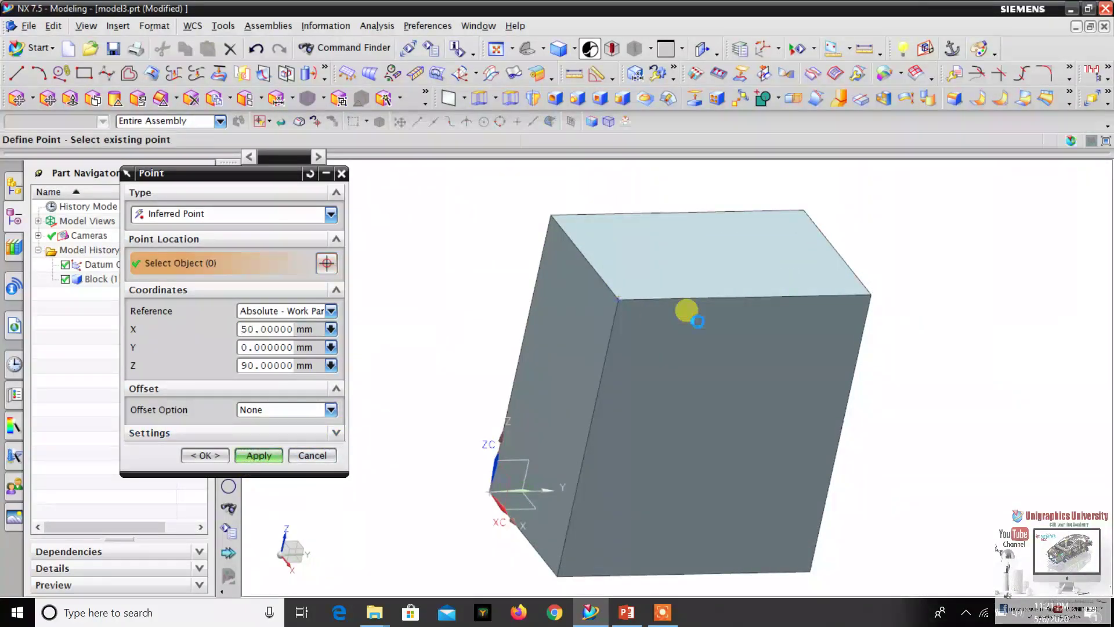
- Create an inferred point at the midpoint of the block's 80 mm top edge, at X 50, Y 40, Z 90 mm
scroll(624, 303, "up", 2)
scroll(624, 303, "up", 1)
scroll(660, 289, "down", 3)
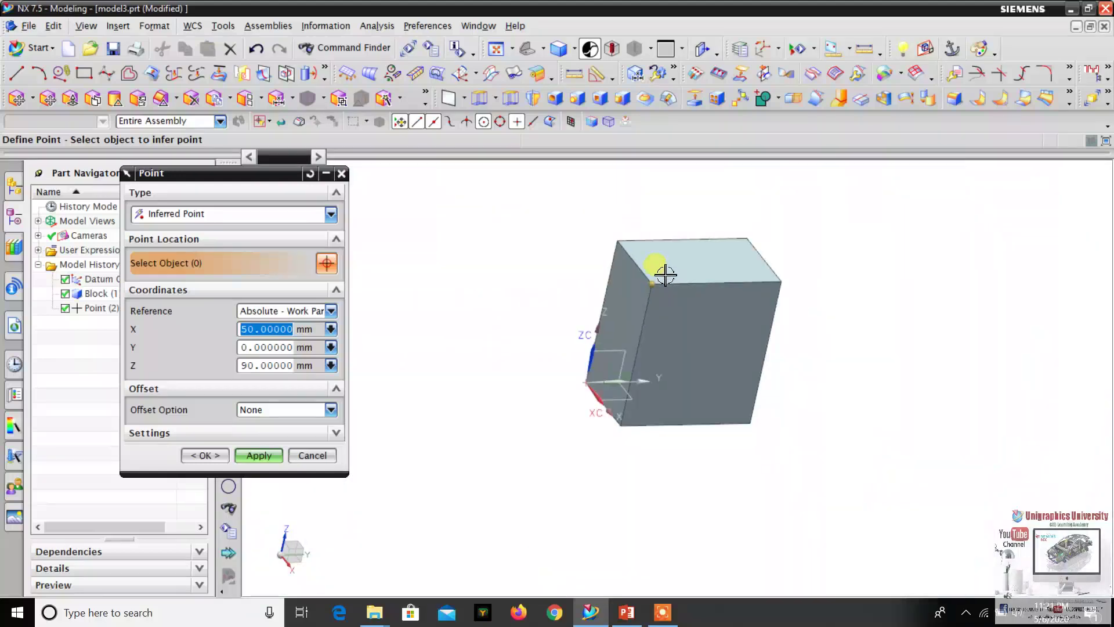
scroll(659, 269, "up", 1)
left_click(725, 263)
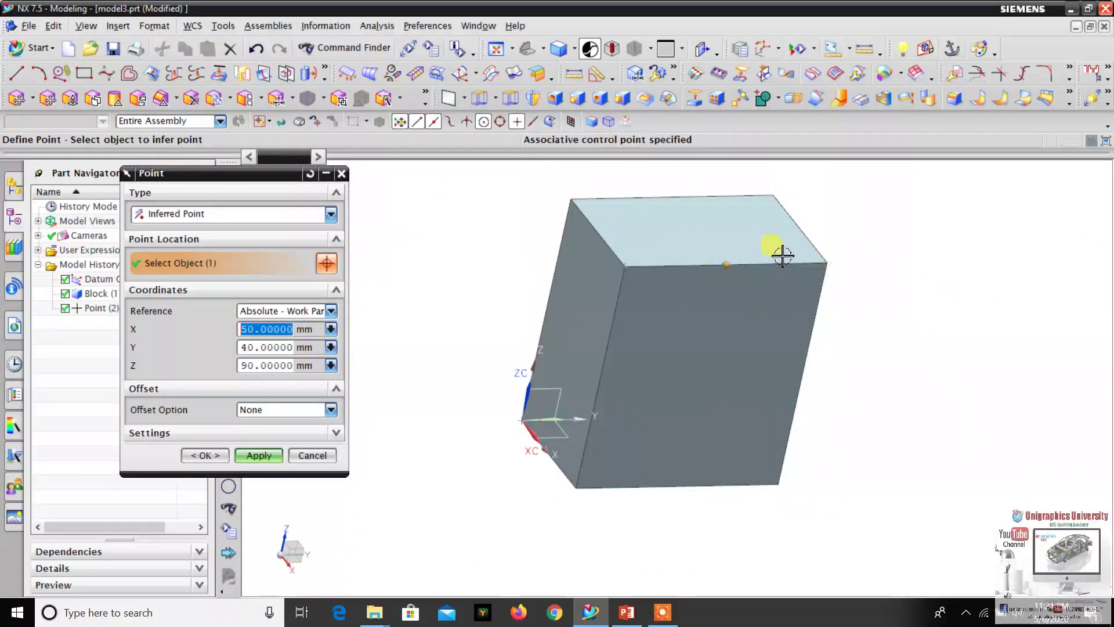
left_click(259, 455)
scroll(736, 262, "up", 3)
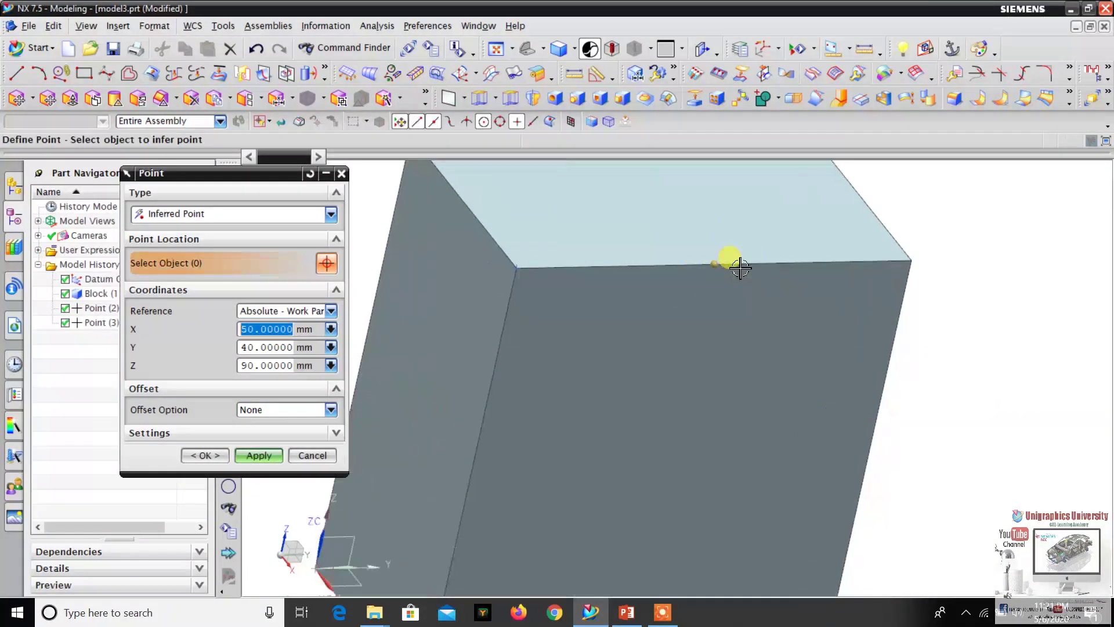
scroll(561, 322, "up", 3)
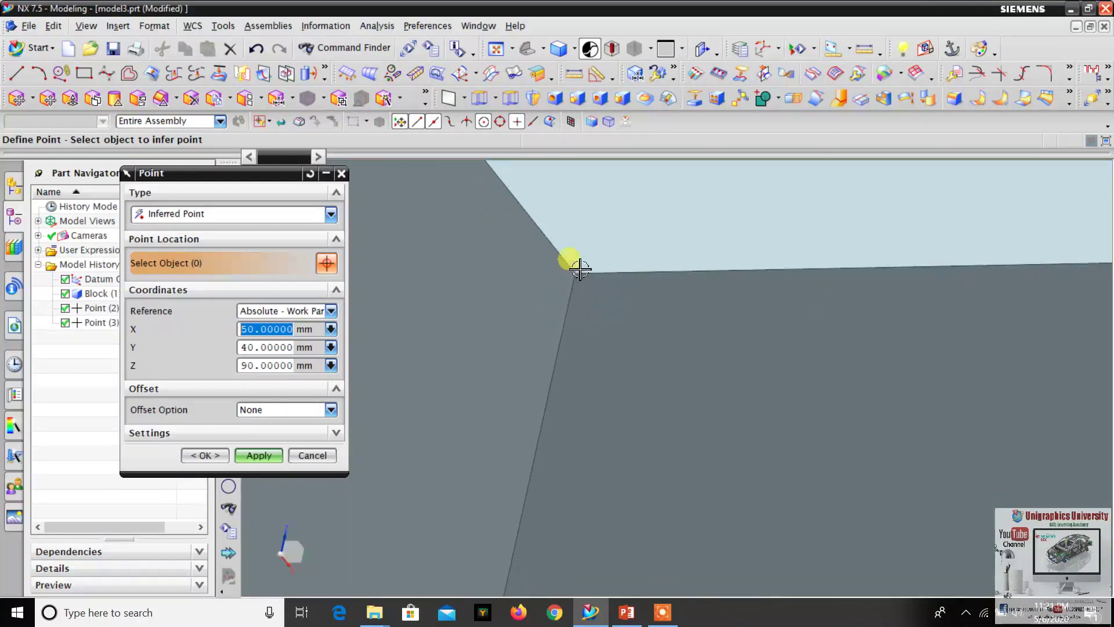
- Examine the two datum points on the block's top edge from several distances, with the Point dialog moved clear of the Part Navigator
scroll(566, 298, "down", 5)
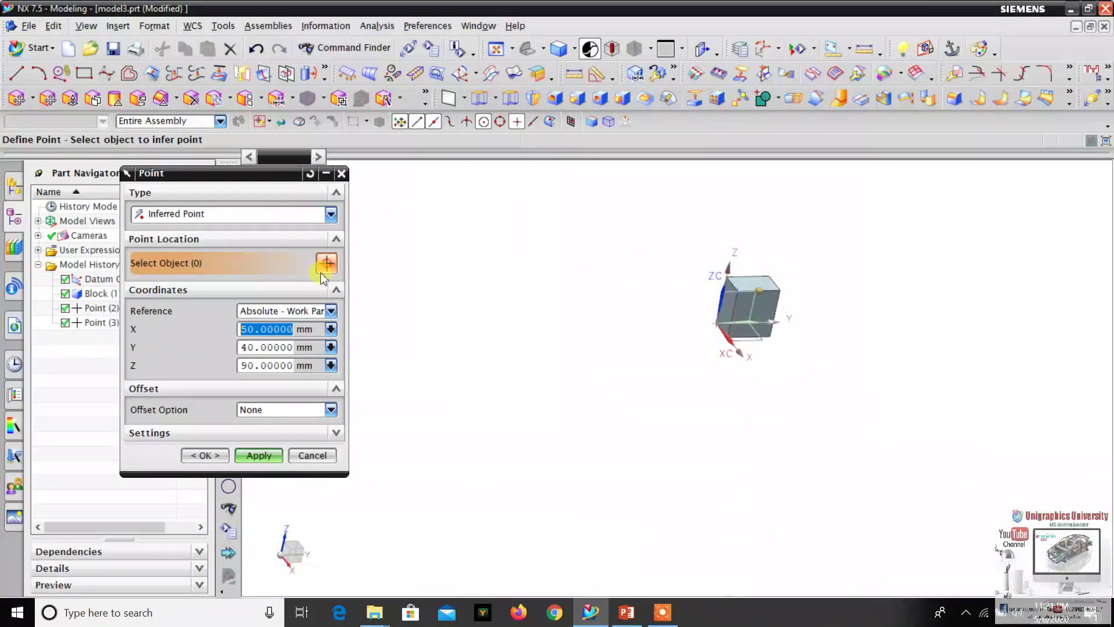
left_click_drag(247, 180, 353, 183)
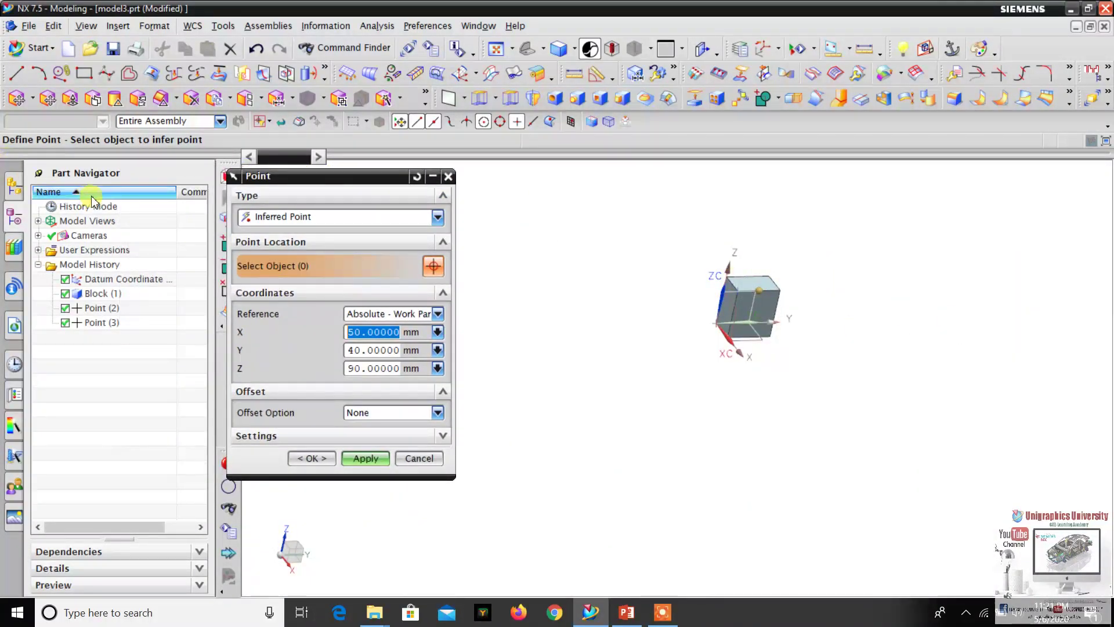
scroll(754, 296, "up", 5)
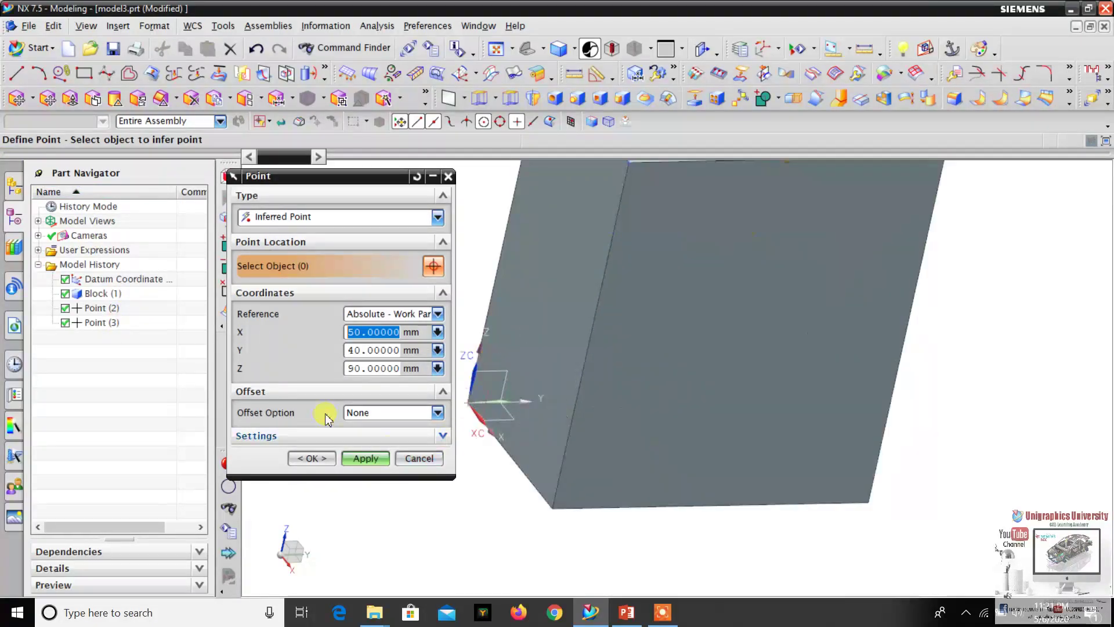
scroll(740, 428, "down", 4)
scroll(740, 428, "up", 4)
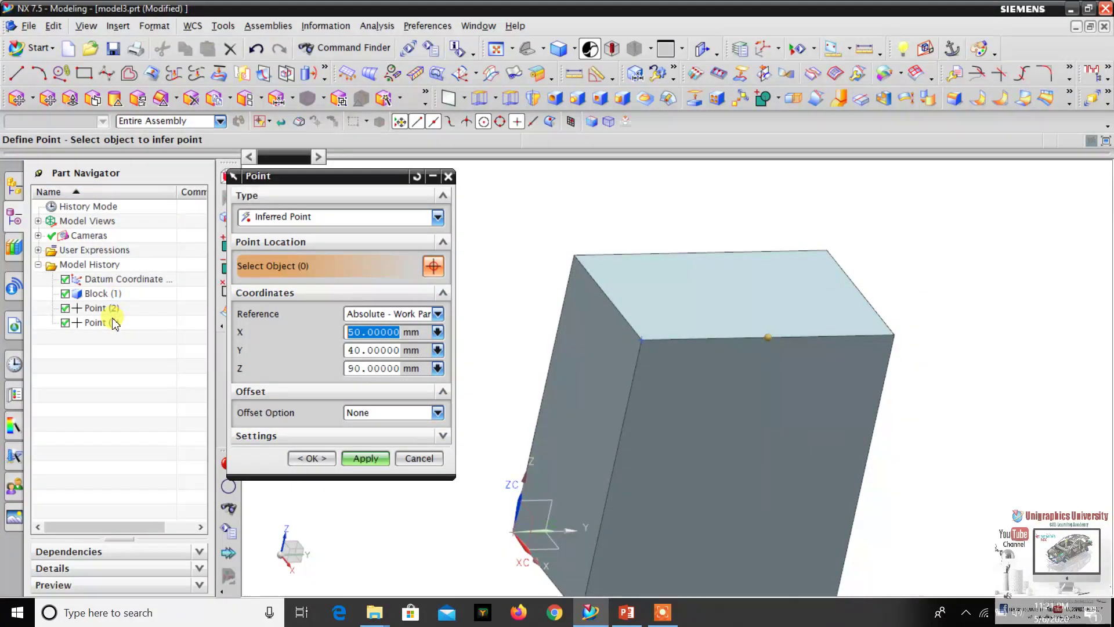
scroll(604, 291, "down", 4)
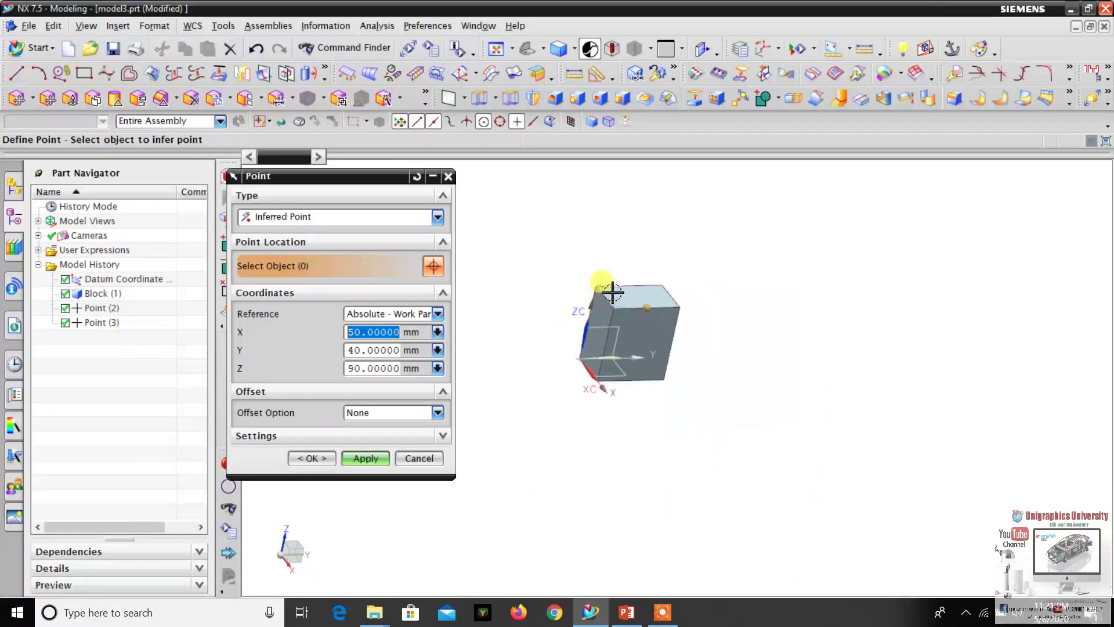
scroll(634, 300, "up", 3)
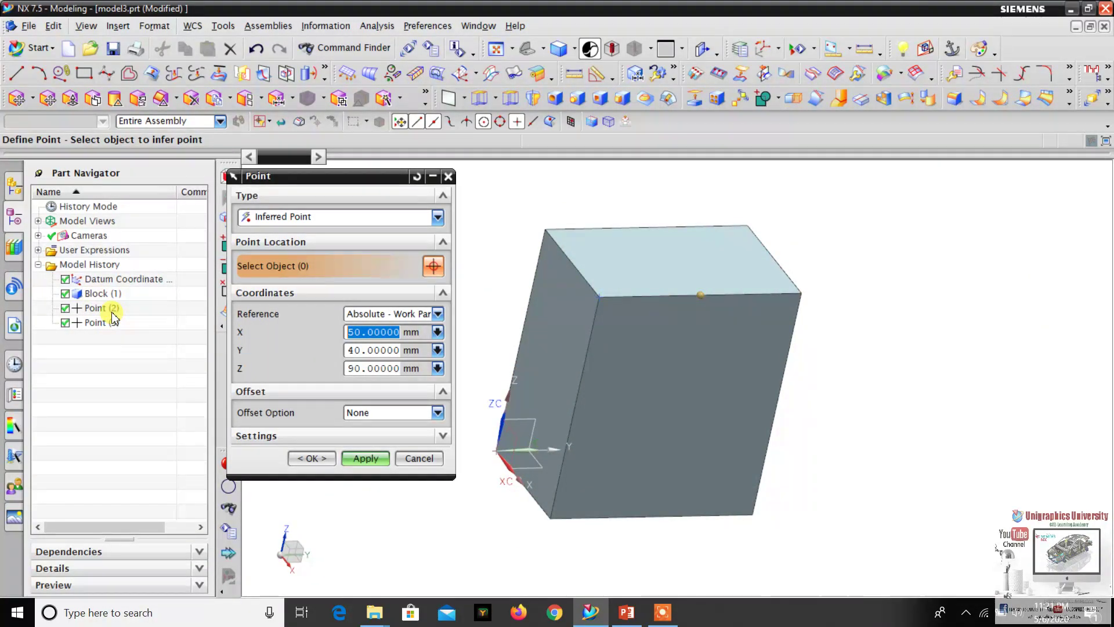
scroll(527, 300, "up", 3)
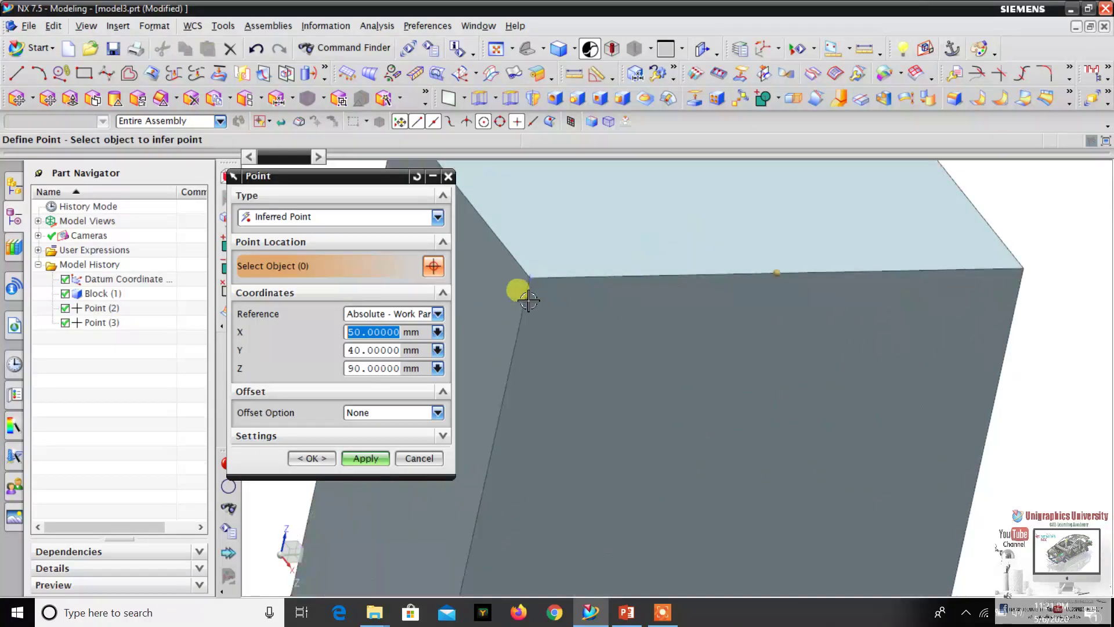
scroll(563, 267, "down", 3)
scroll(538, 276, "up", 3)
scroll(717, 281, "down", 2)
scroll(717, 281, "down", 2)
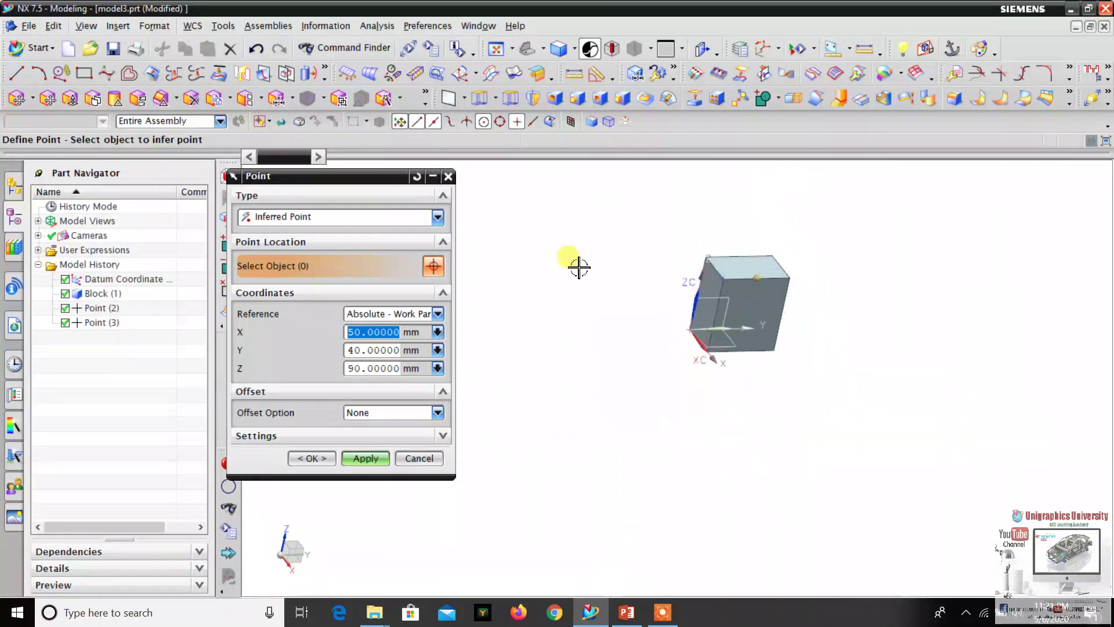
scroll(795, 290, "up", 3)
scroll(802, 295, "down", 3)
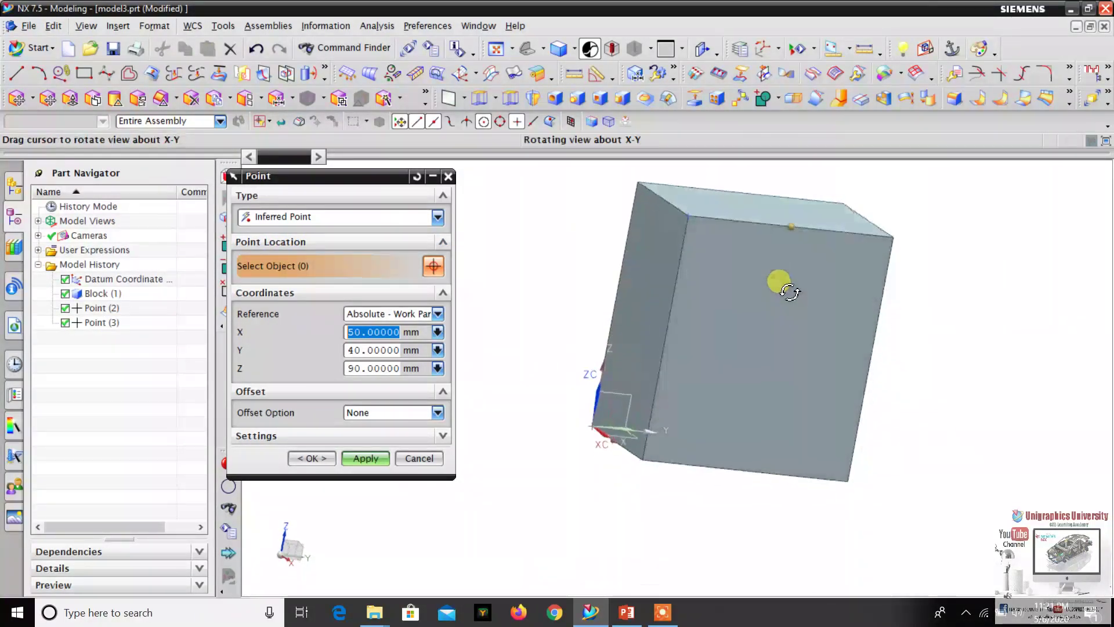
- Create an inferred point on the block's rear top corner at X 0, Y 0, Z 90 mm
scroll(739, 252, "up", 3)
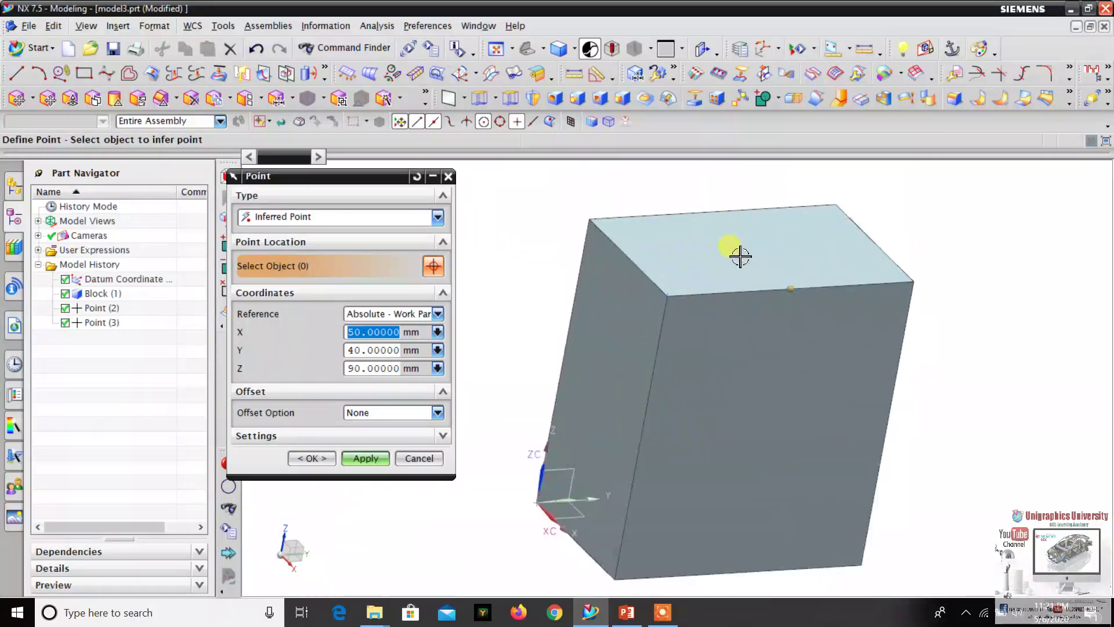
scroll(714, 251, "down", 3)
scroll(855, 242, "up", 3)
scroll(778, 250, "down", 3)
scroll(778, 251, "up", 3)
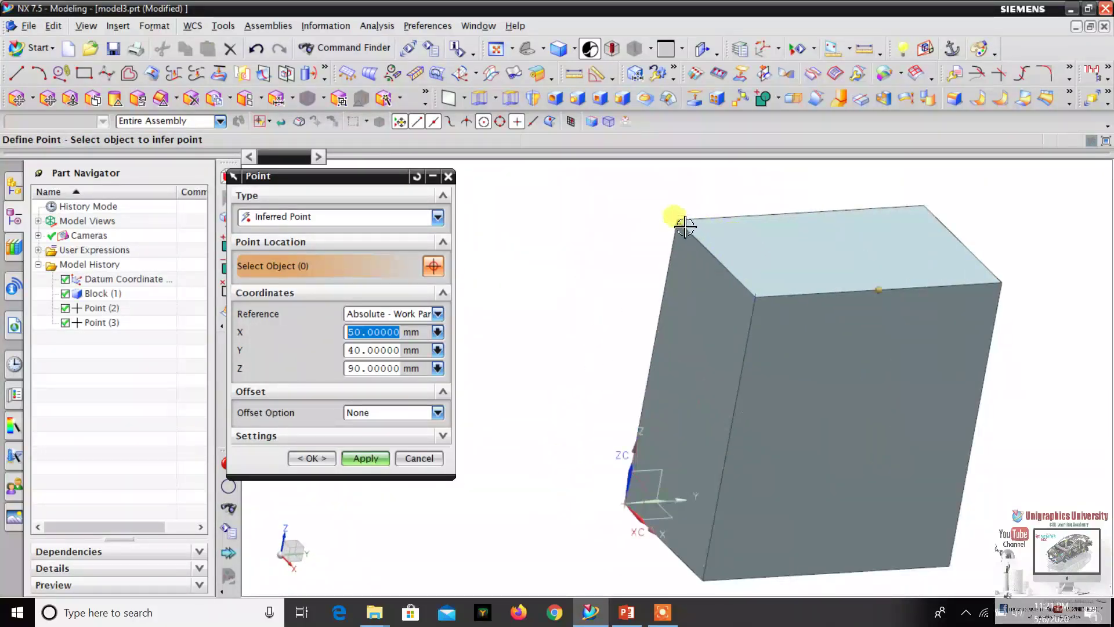
left_click(677, 219)
left_click(365, 459)
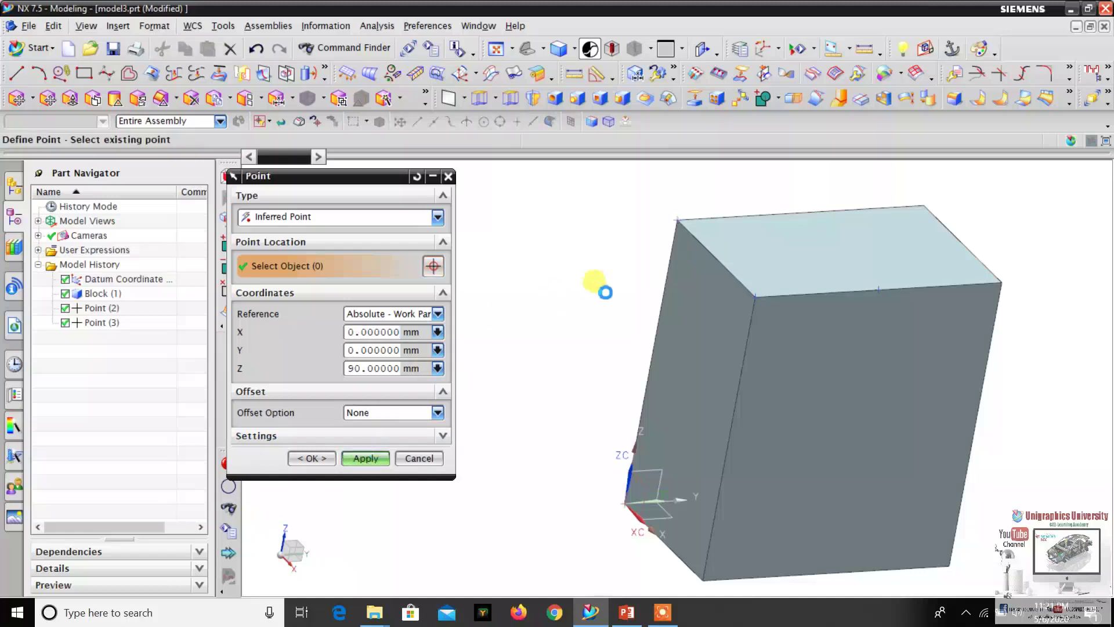
- Create an inferred point at the midpoint of the block's rear 80 mm top edge, at X 0, Y 40, Z 90 mm
scroll(709, 256, "down", 4)
scroll(666, 256, "up", 3)
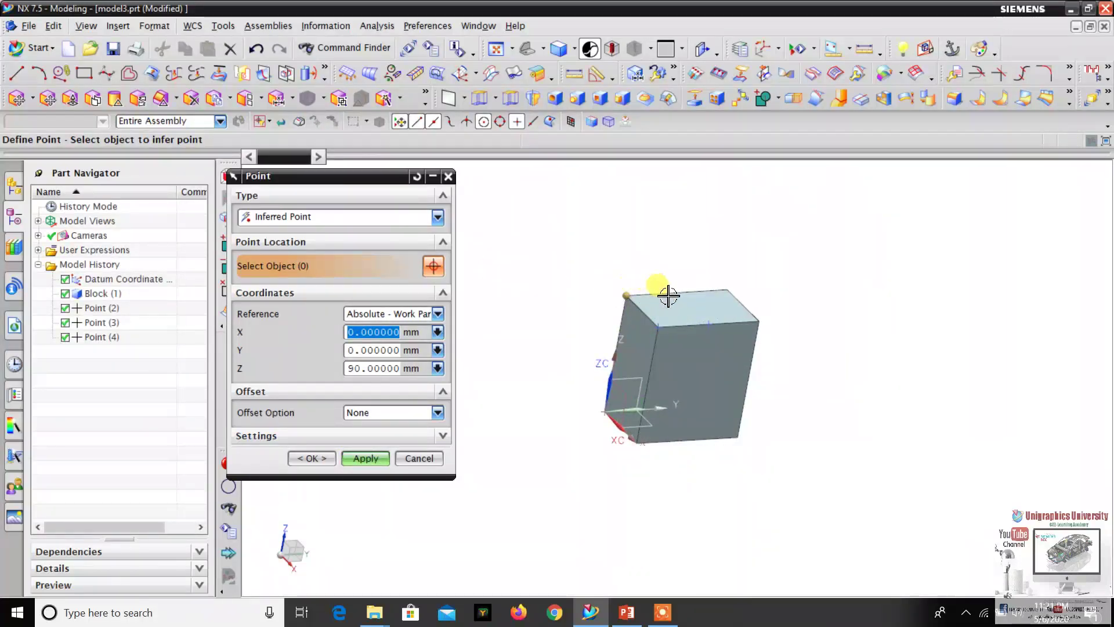
scroll(677, 294, "up", 3)
left_click(700, 284)
middle_click(647, 256)
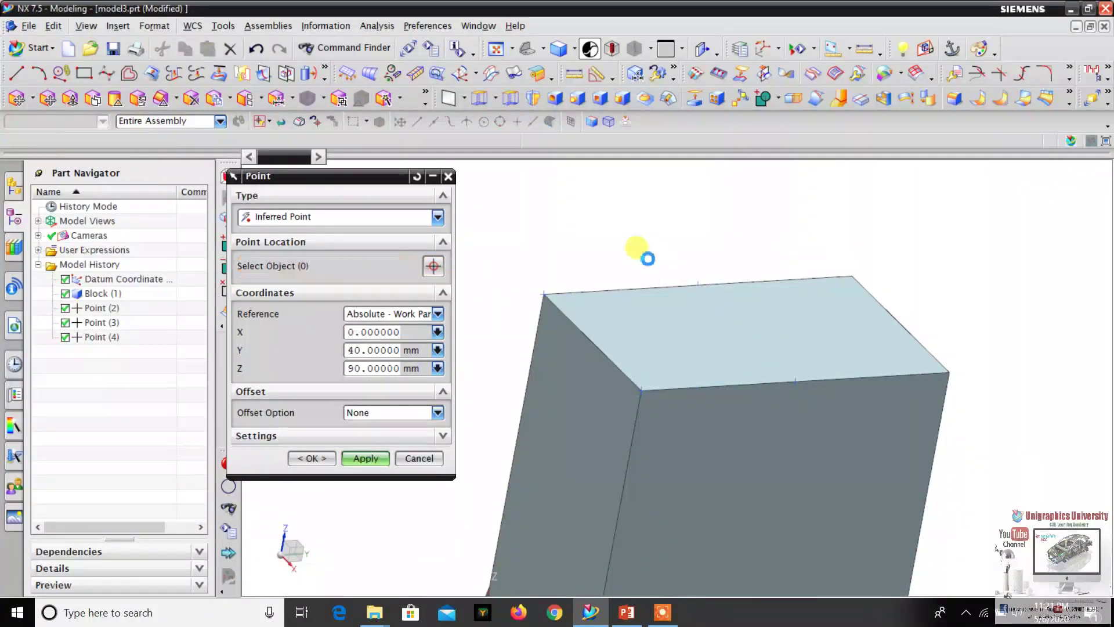
scroll(614, 218, "down", 3)
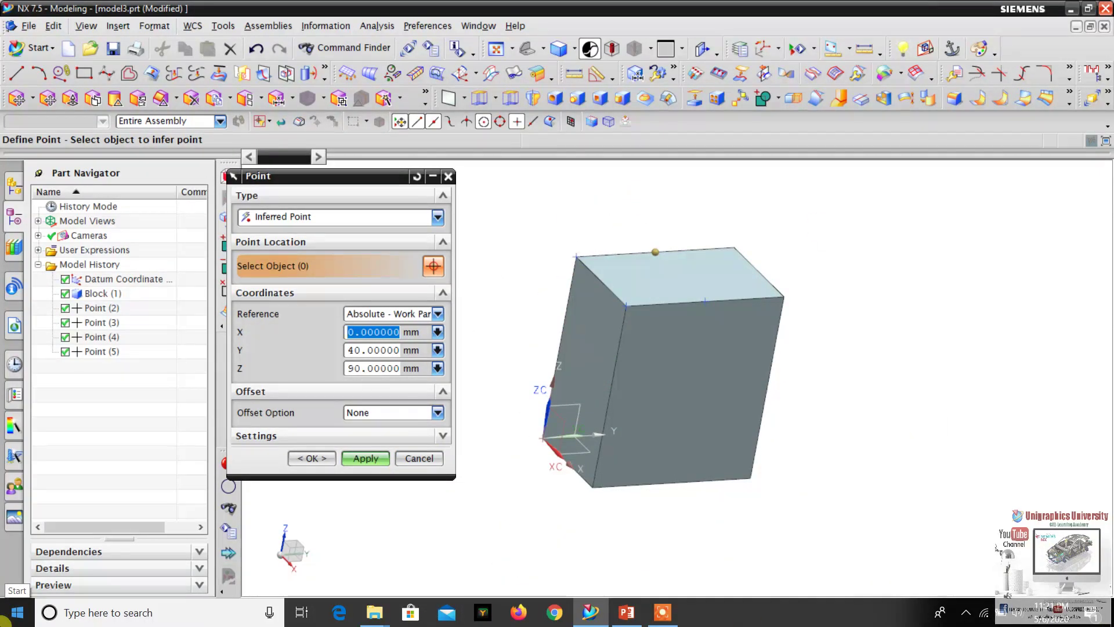
- Create a Cursor Location point in empty space beyond the block, at about X -194, Y 343, Z 0 mm
left_click(386, 219)
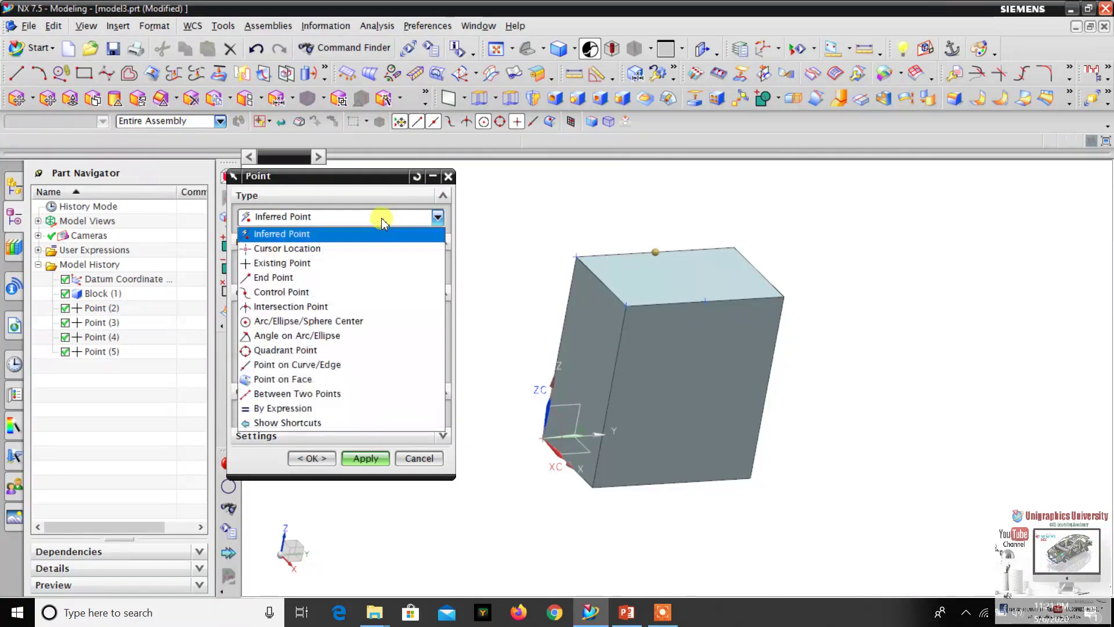
left_click(366, 248)
scroll(510, 228, "down", 2)
scroll(500, 224, "up", 1)
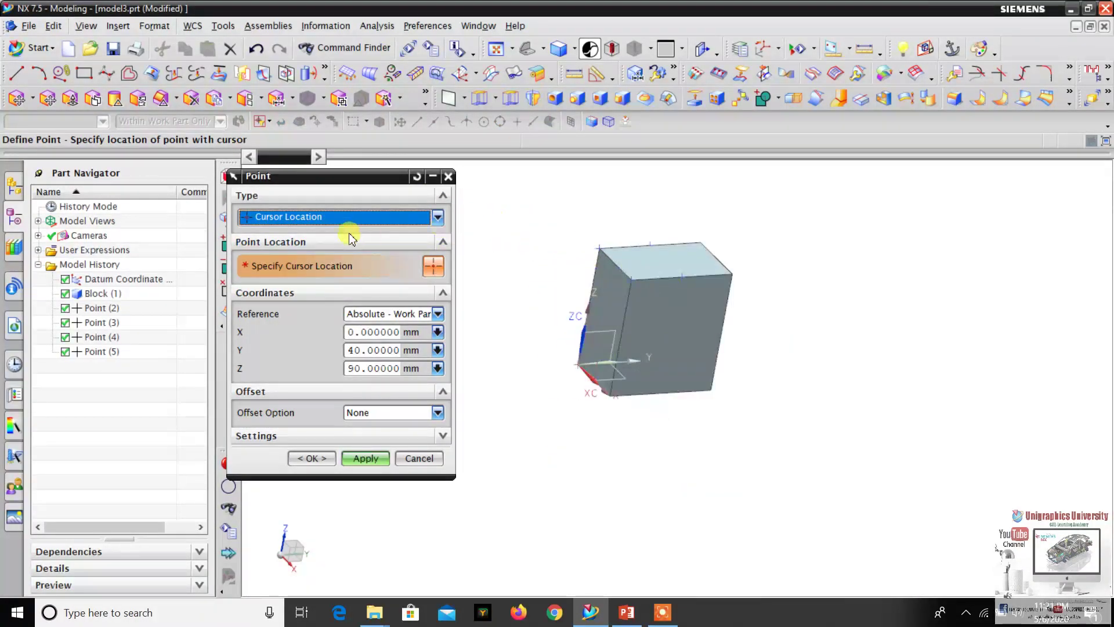
scroll(647, 228, "down", 2)
scroll(647, 236, "up", 2)
scroll(654, 239, "down", 3)
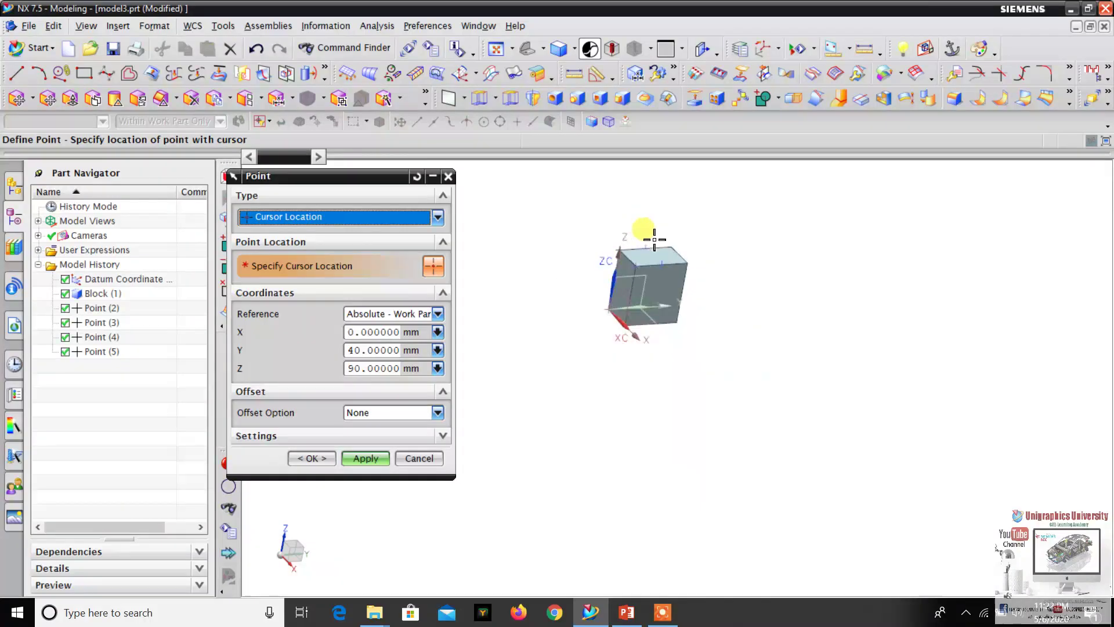
scroll(650, 241, "up", 2)
scroll(638, 226, "down", 3)
scroll(637, 229, "up", 5)
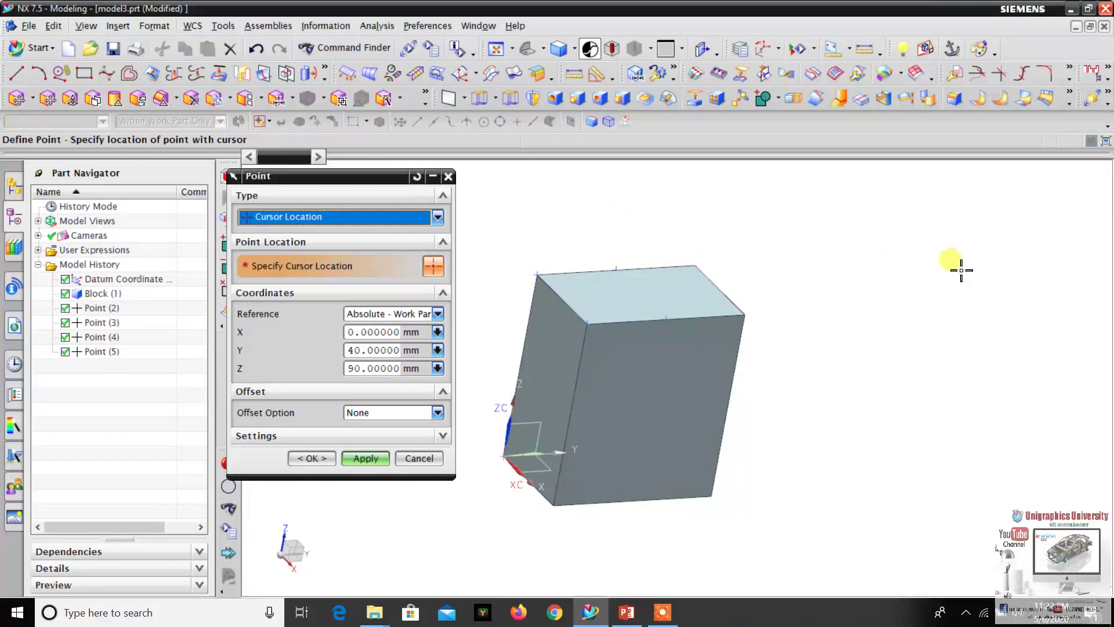
scroll(931, 249, "down", 2)
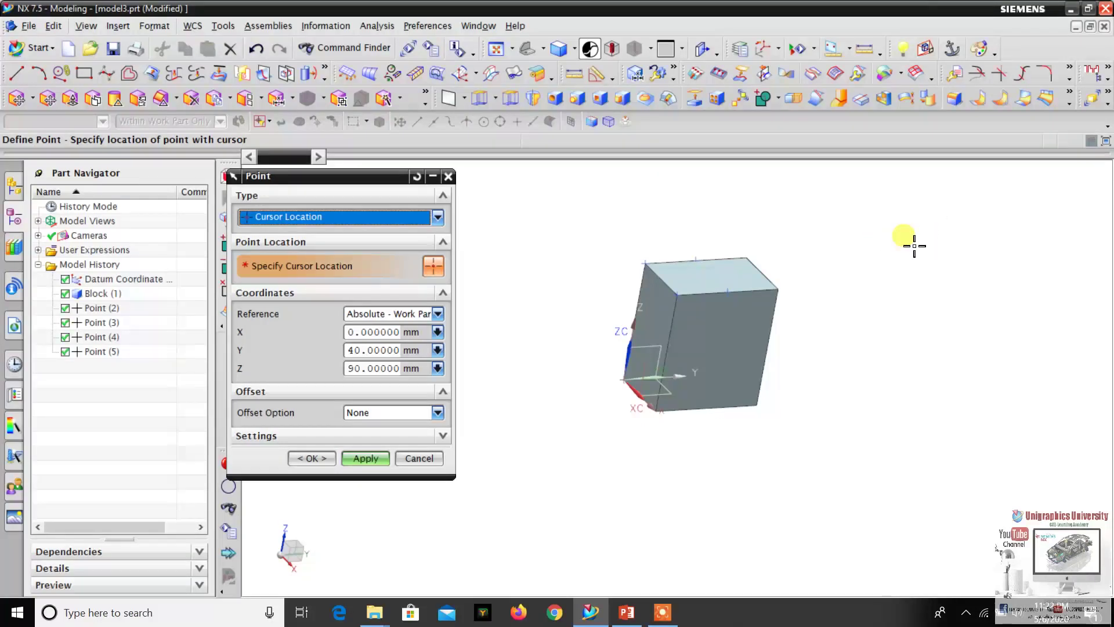
left_click(931, 232)
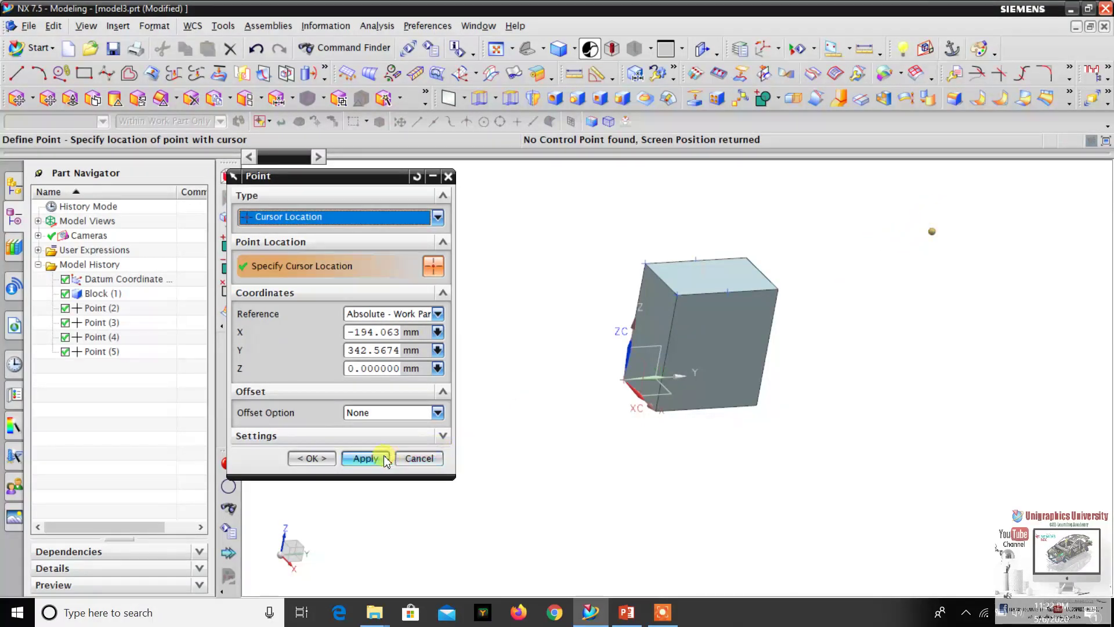
left_click(365, 458)
- Create a second Cursor Location point beside the block, at about X 70, Y 195, Z 0 mm
scroll(927, 234, "up", 4)
scroll(907, 226, "down", 6)
scroll(903, 236, "up", 4)
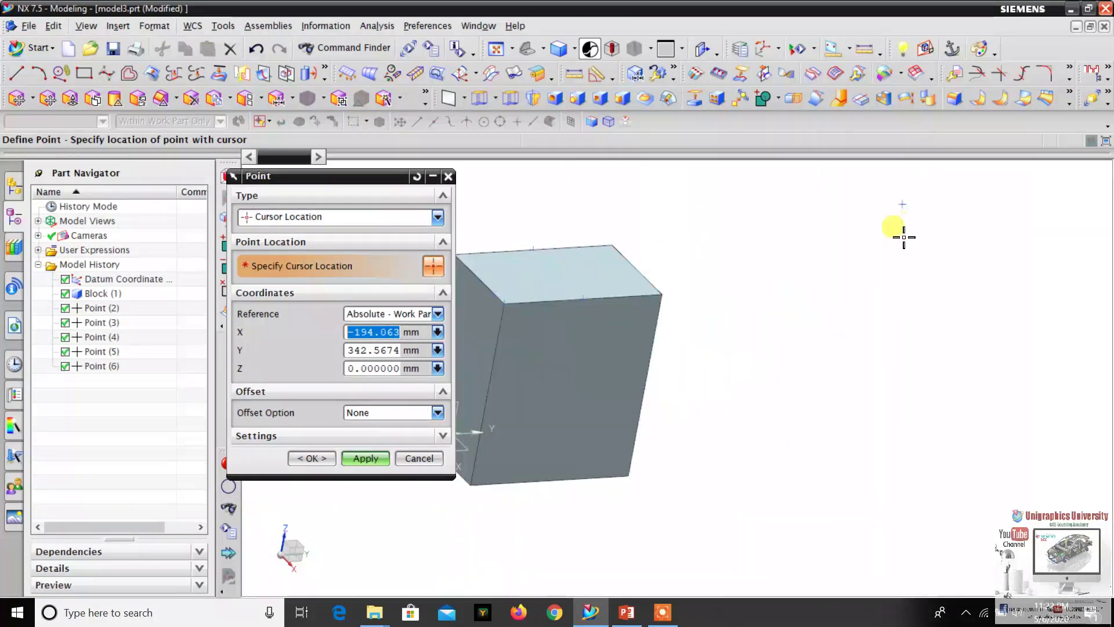
scroll(821, 254, "down", 3)
scroll(851, 301, "up", 2)
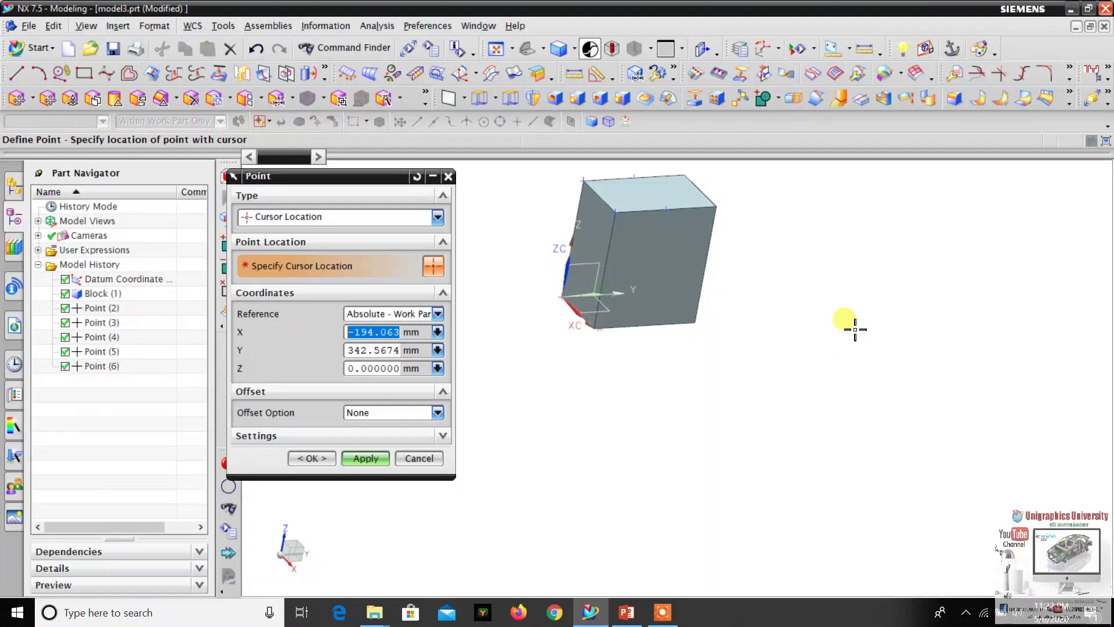
left_click(855, 329)
left_click(365, 458)
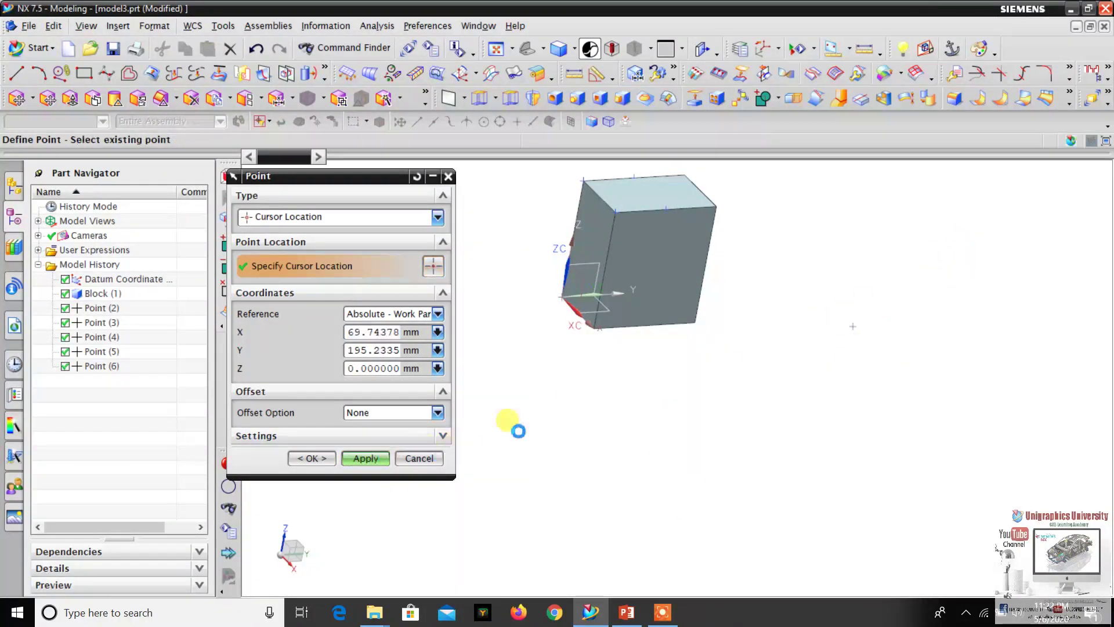
- Create a third Cursor Location point in front of the block and set its coordinates to X 200, Y 60, Z 0 mm
scroll(715, 268, "down", 2)
scroll(783, 388, "up", 2)
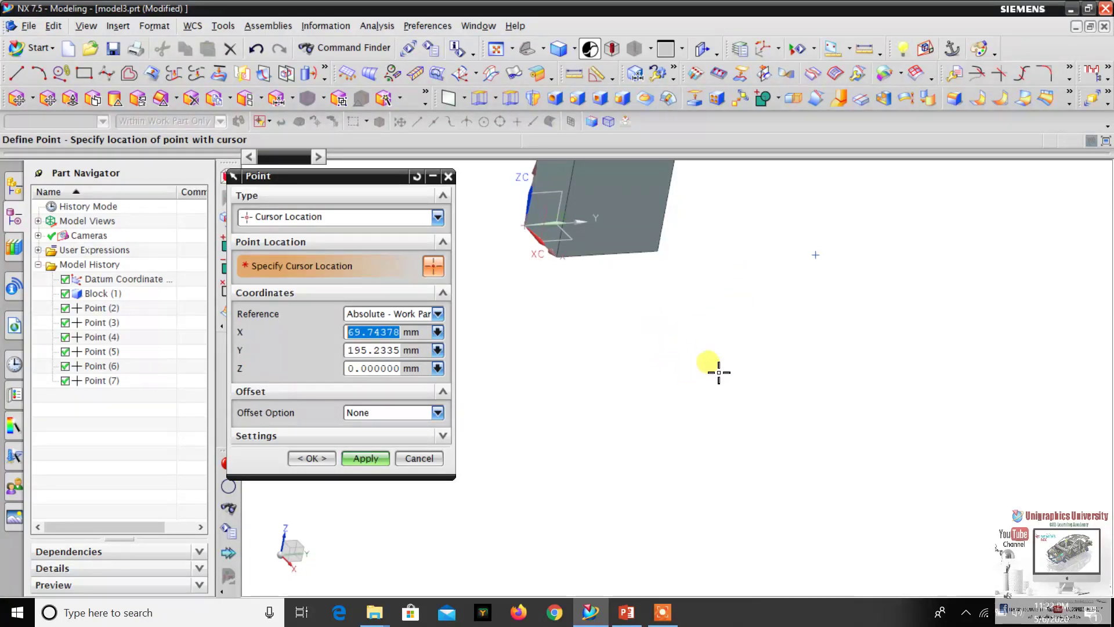
left_click(724, 346)
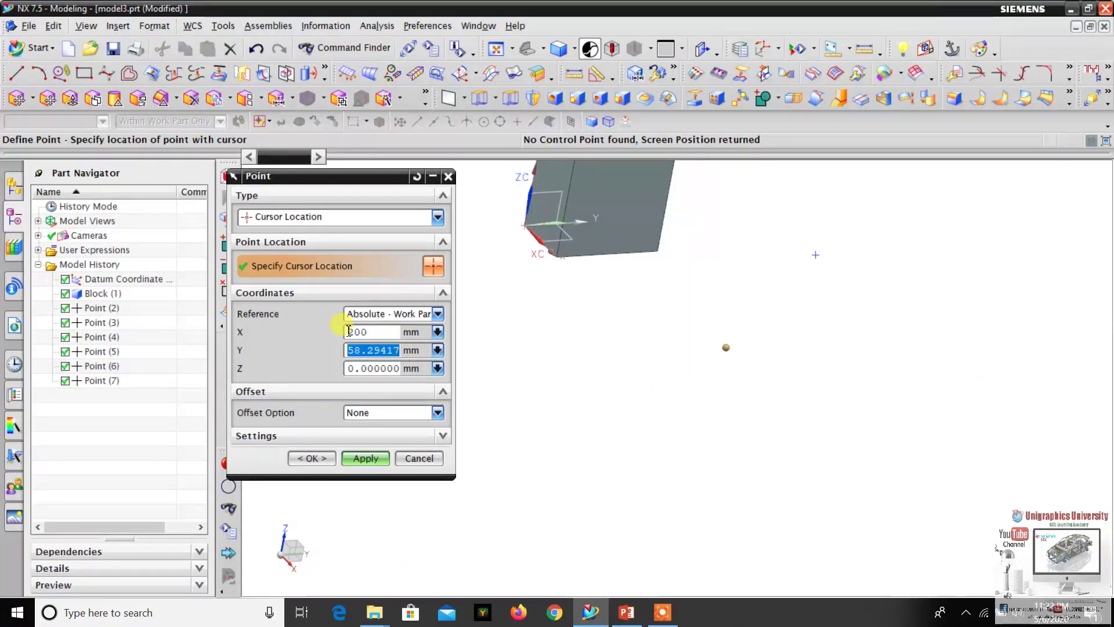
type("60")
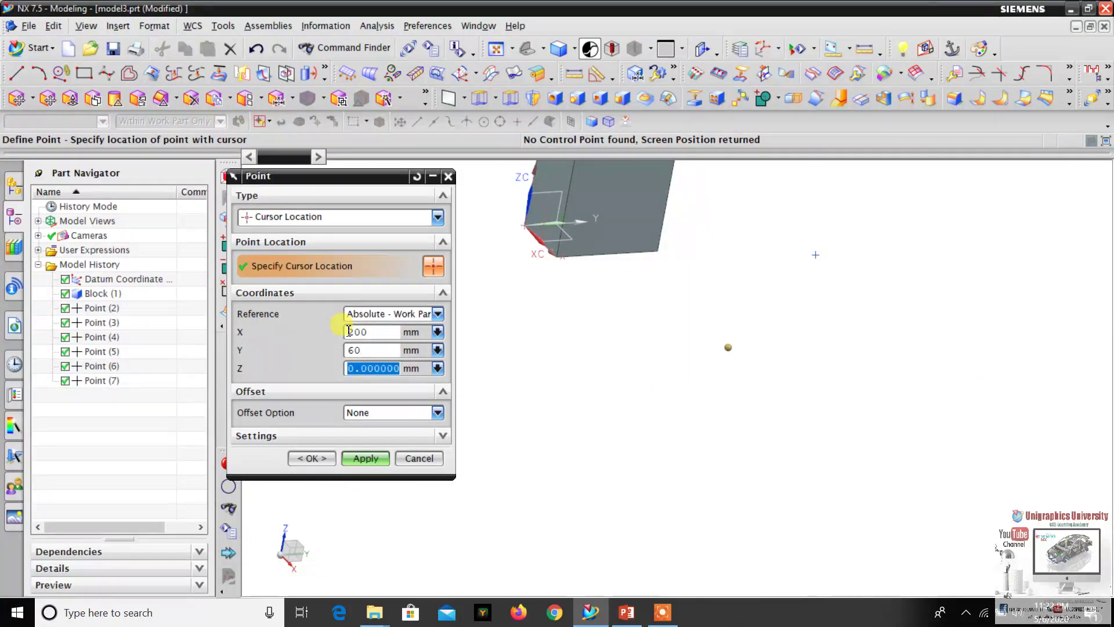
left_click(366, 458)
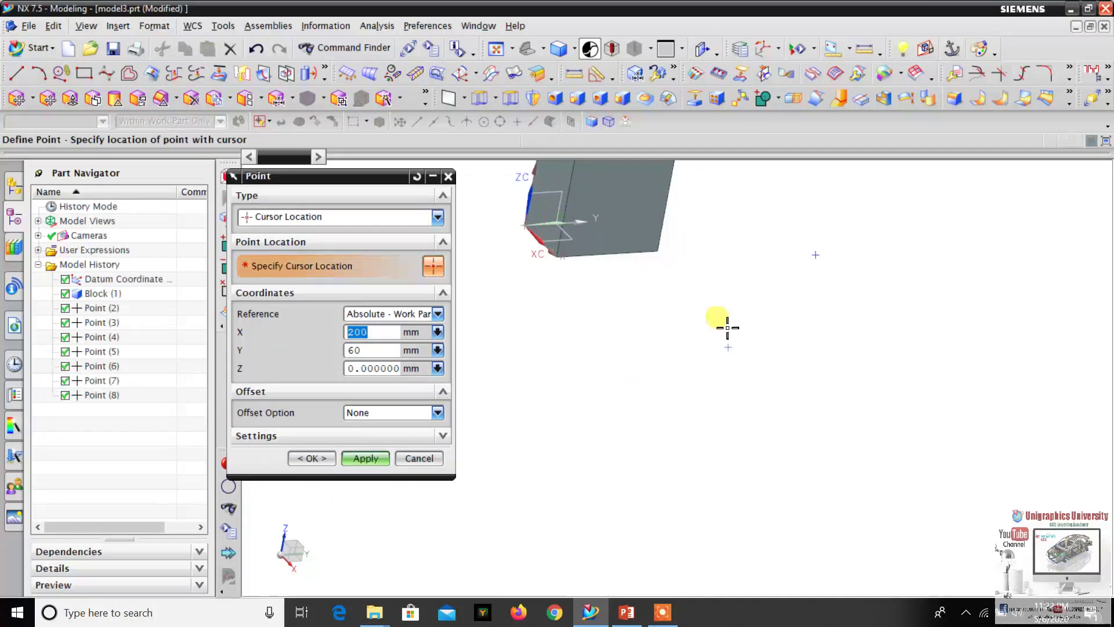
- Examine the three free-standing points around the block from different distances and a rotated view
scroll(726, 343, "up", 3)
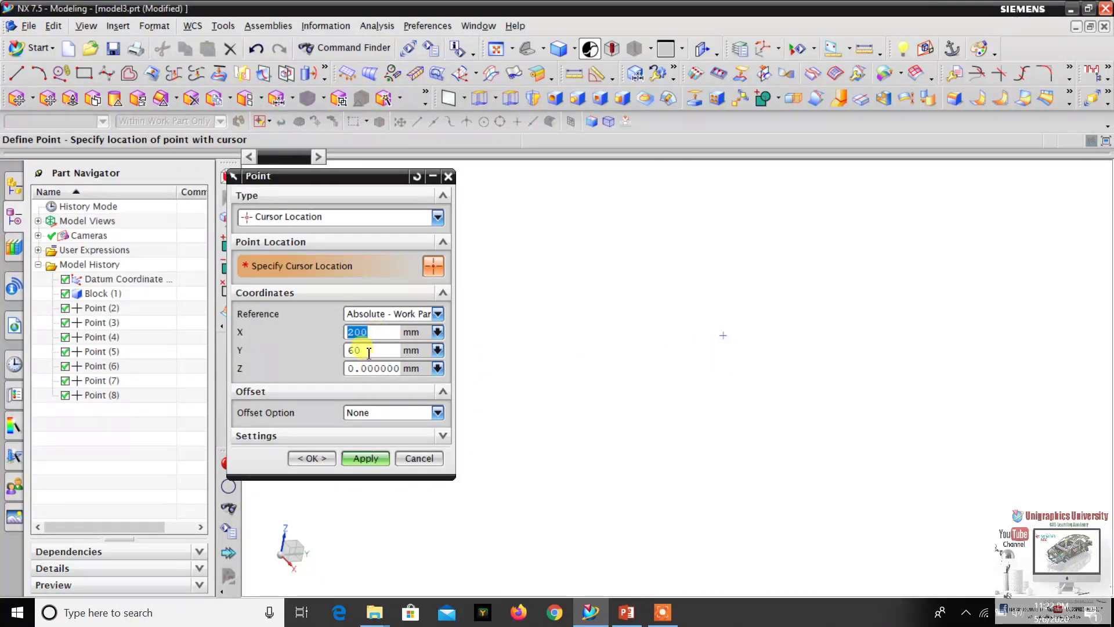
scroll(580, 386, "down", 5)
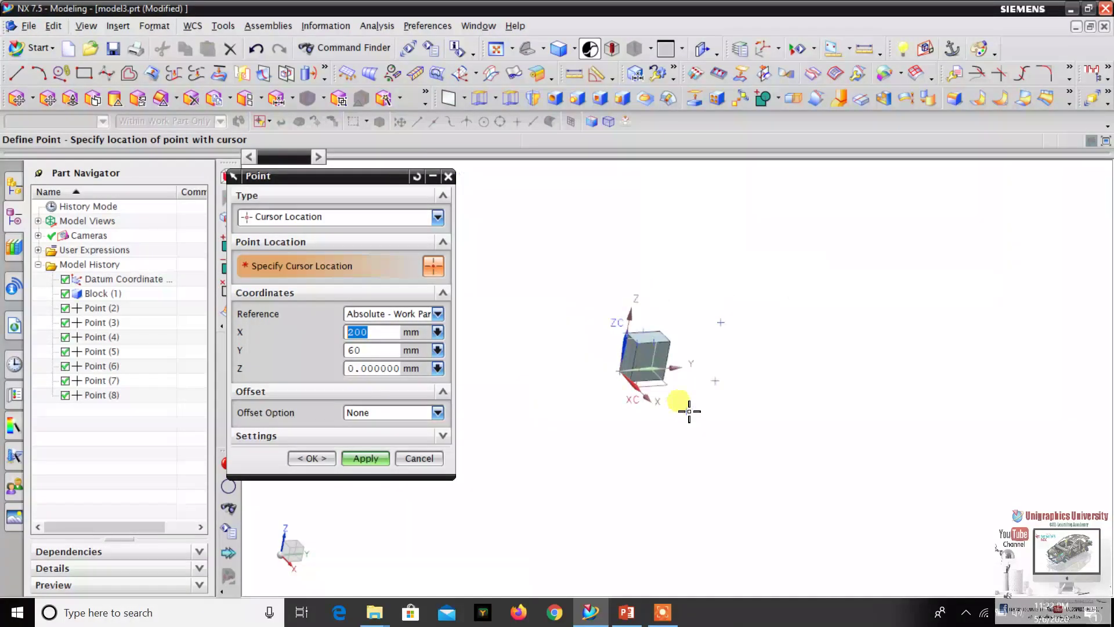
mouse_move(677, 405)
middle_mouse_down()
mouse_move(684, 424)
mouse_move(690, 410)
mouse_move(662, 403)
middle_mouse_up()
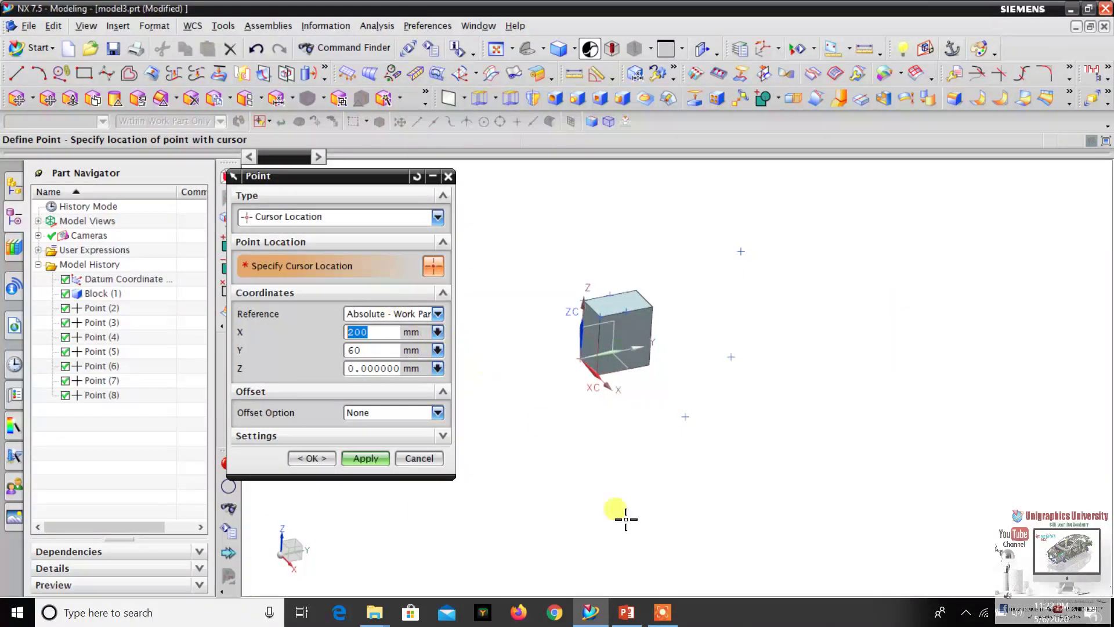
left_click(663, 615)
scroll(660, 310, "down", 2)
scroll(664, 315, "up", 3)
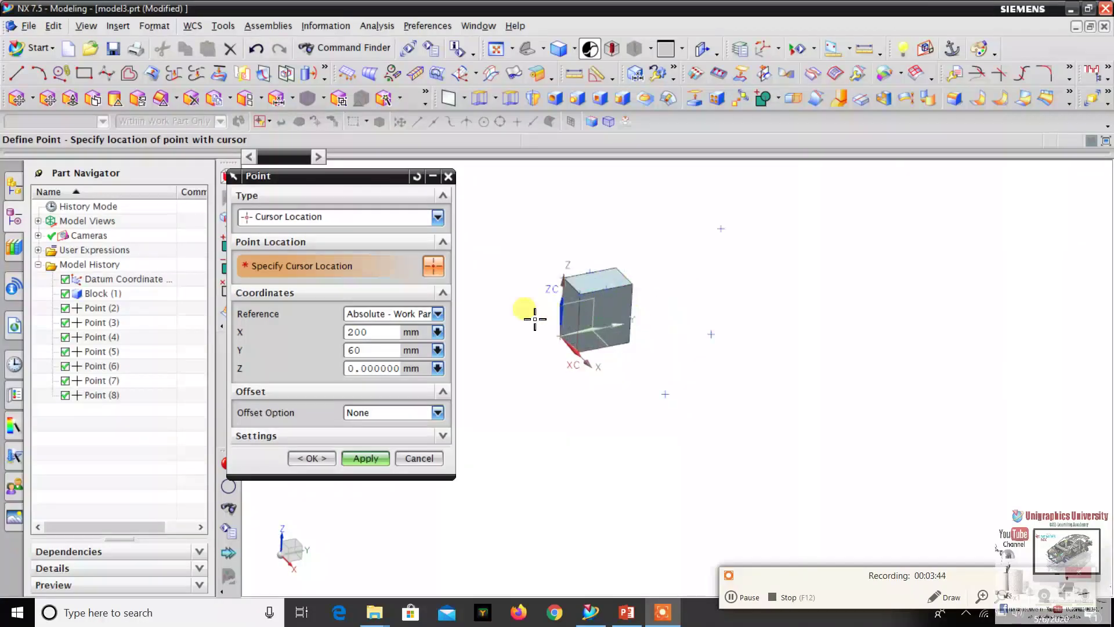
scroll(496, 282, "down", 3)
scroll(495, 283, "up", 3)
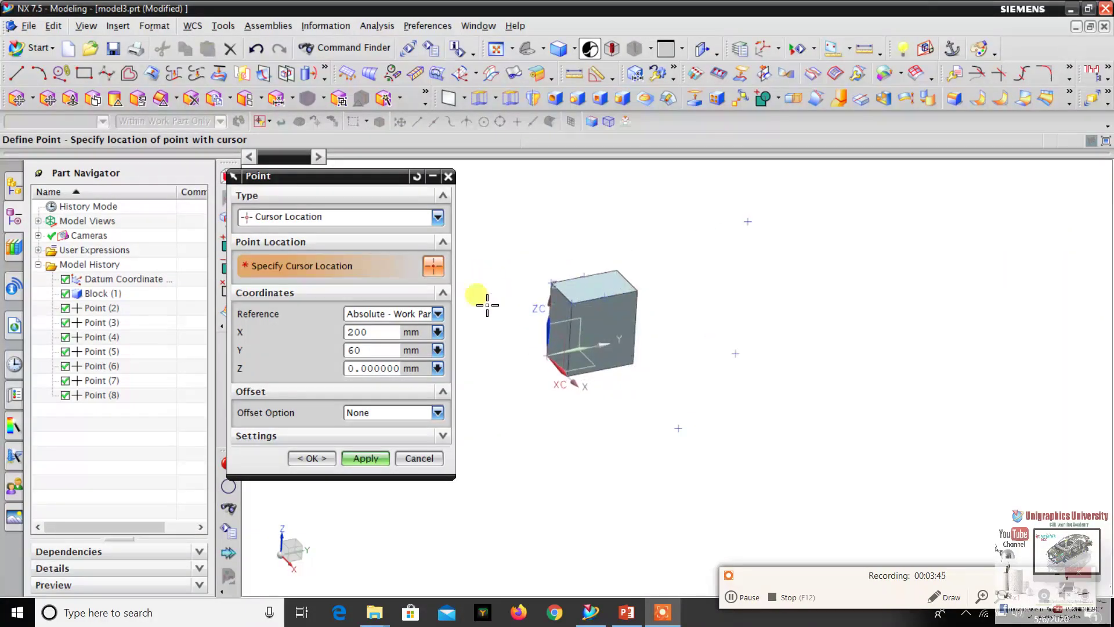
- Create an Existing Point datum point on the free-standing point at X 200, Y 60, Z 0 mm and finish the command
left_click(331, 220)
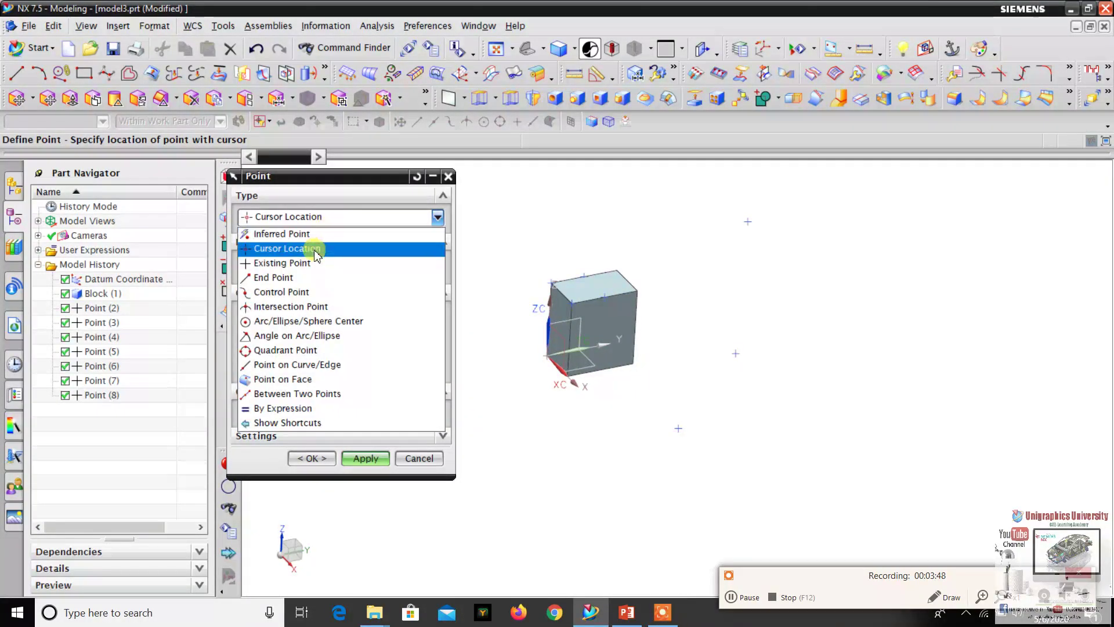
left_click(312, 264)
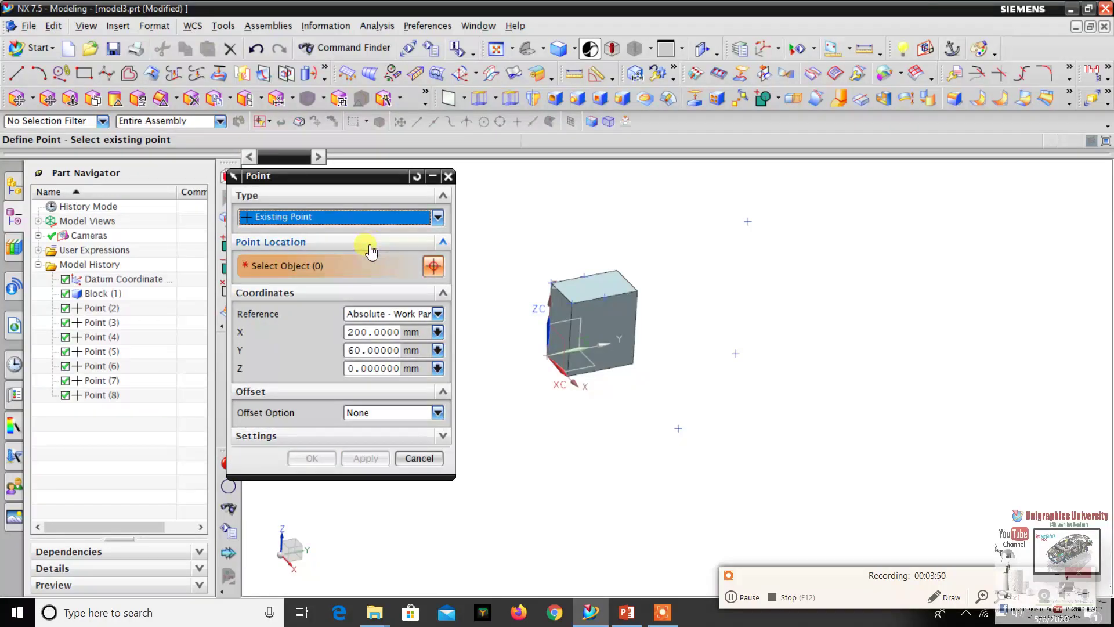
scroll(639, 235, "down", 4)
scroll(639, 234, "up", 3)
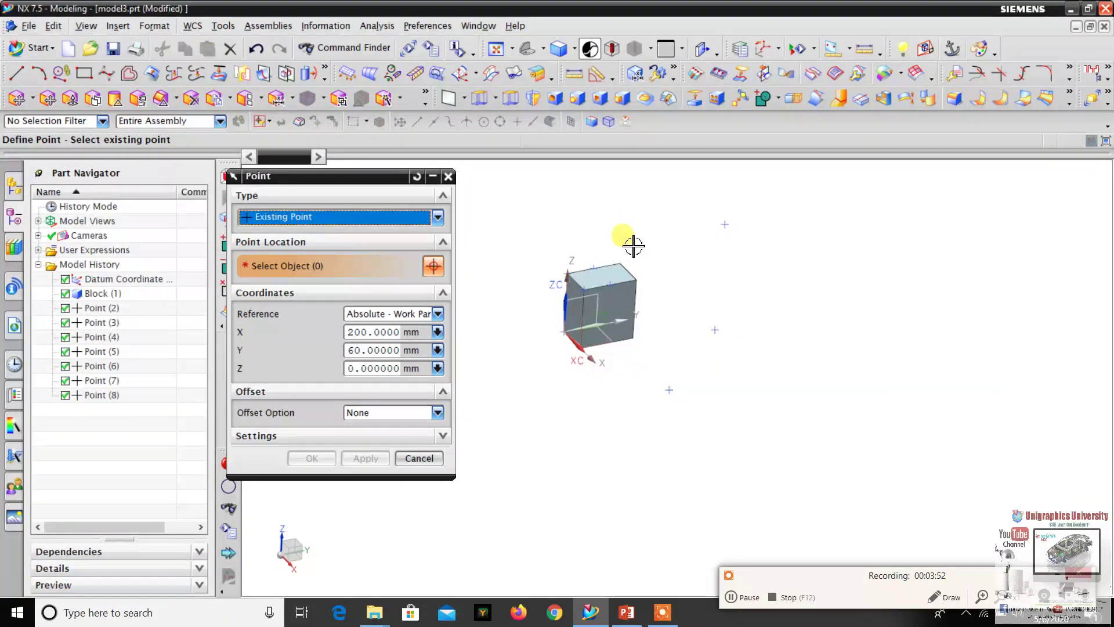
mouse_move(634, 246)
middle_mouse_down()
mouse_move(634, 224)
mouse_move(614, 236)
mouse_move(624, 232)
middle_mouse_up()
scroll(737, 220, "up", 3)
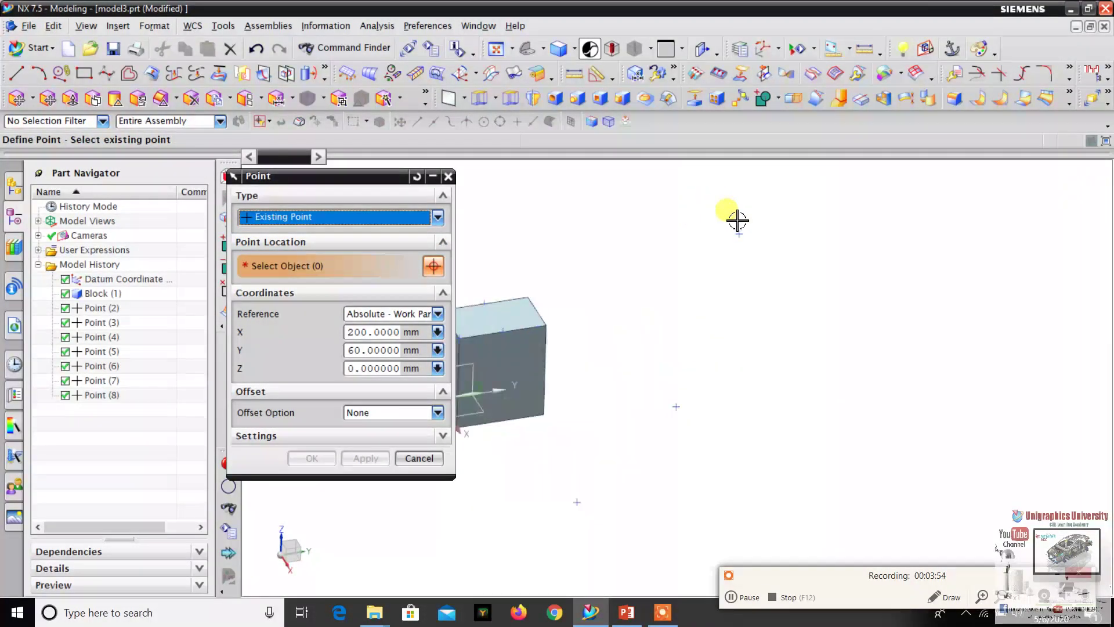
scroll(737, 220, "up", 2)
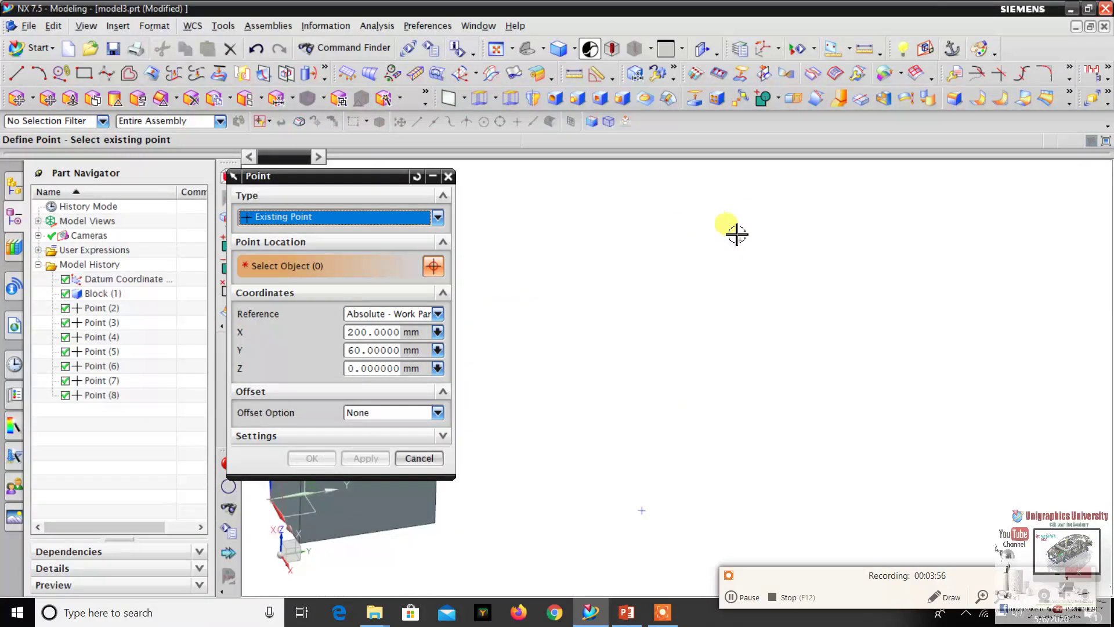
scroll(743, 215, "down", 4)
scroll(745, 208, "up", 3)
scroll(738, 221, "down", 4)
scroll(678, 353, "up", 4)
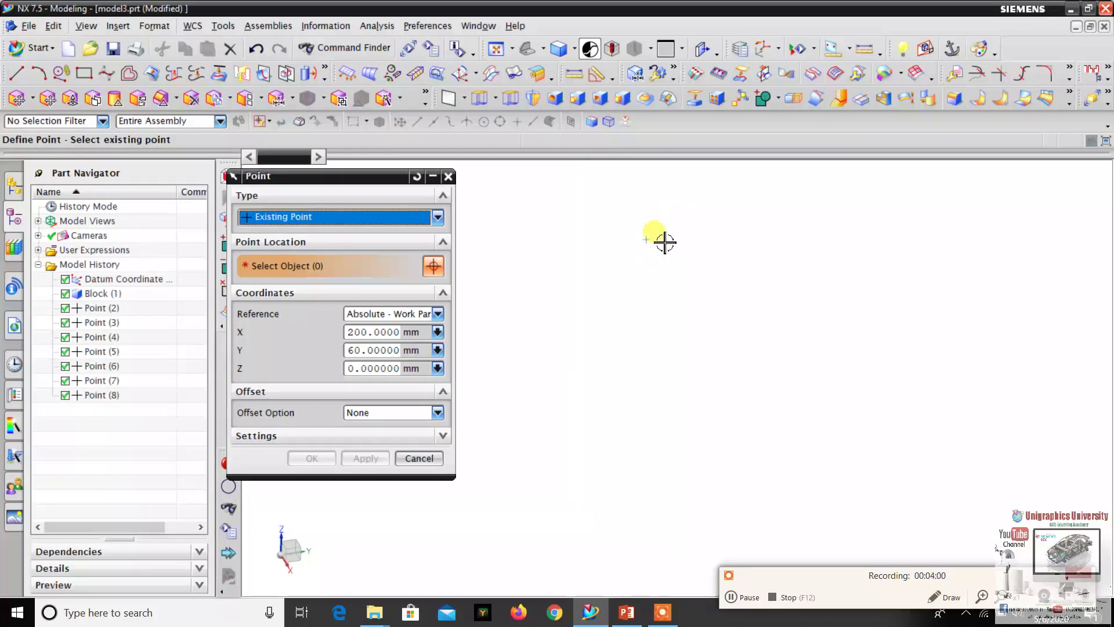
left_click(339, 218)
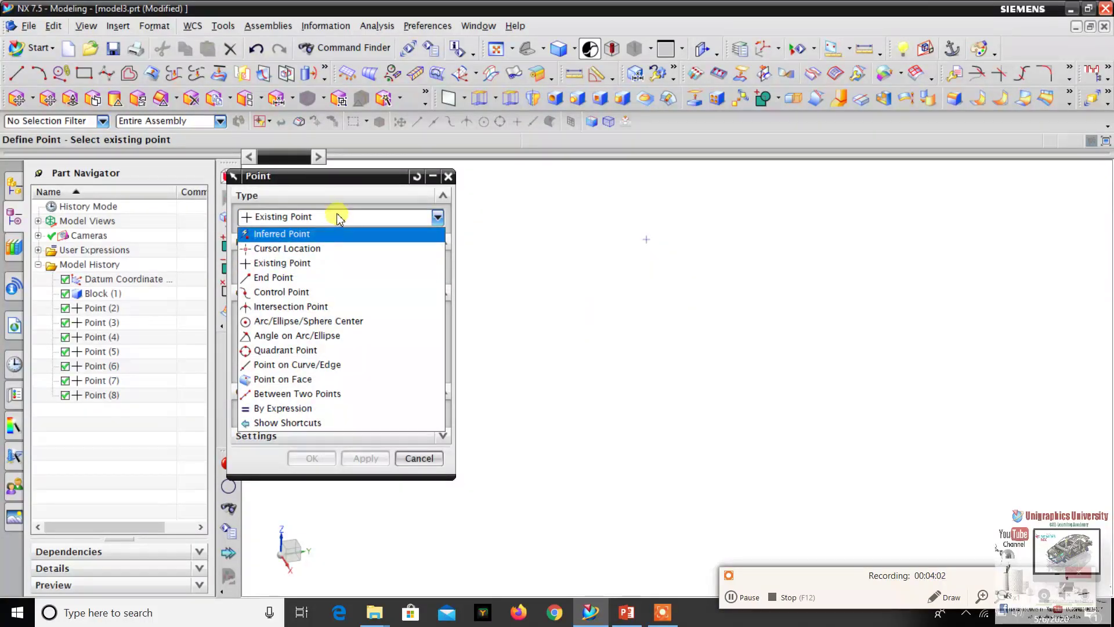
left_click(351, 263)
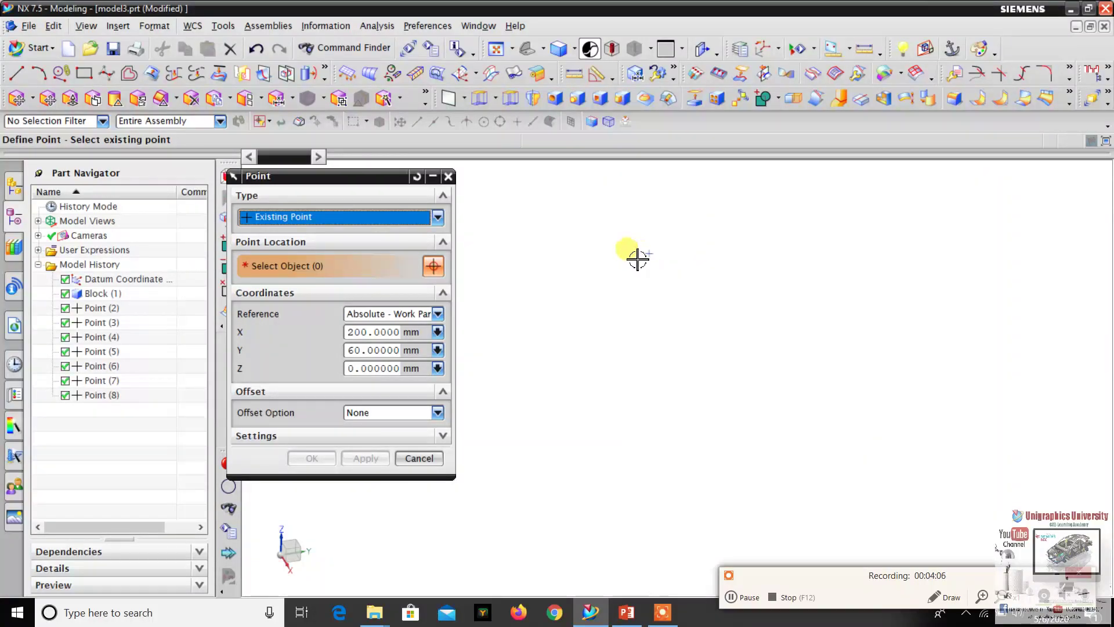
left_click(654, 254)
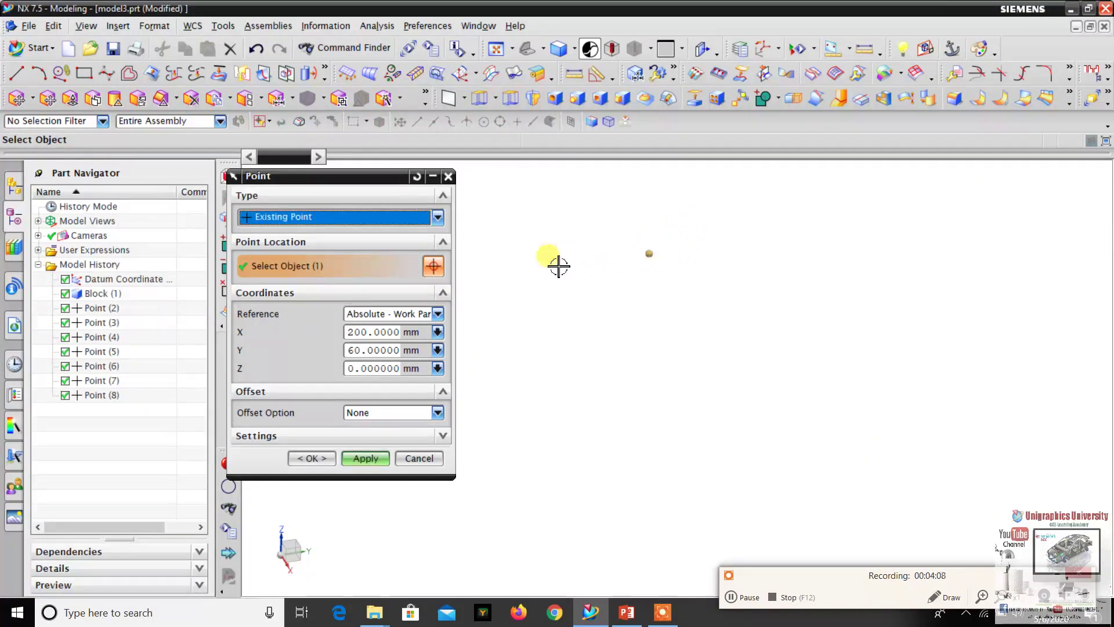
left_click(365, 458)
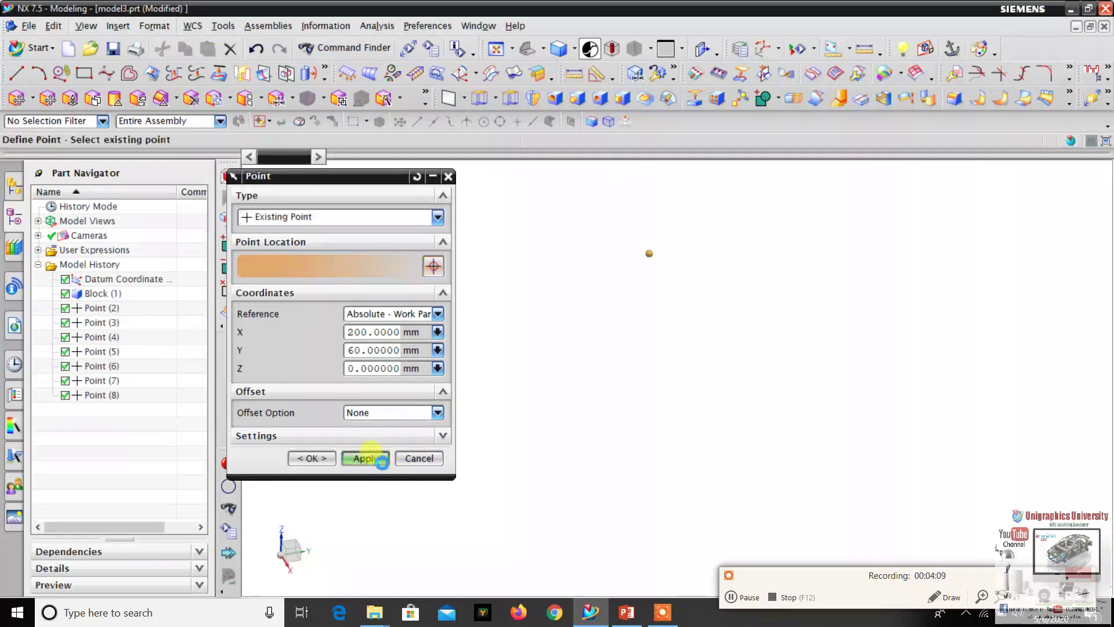
left_click(418, 458)
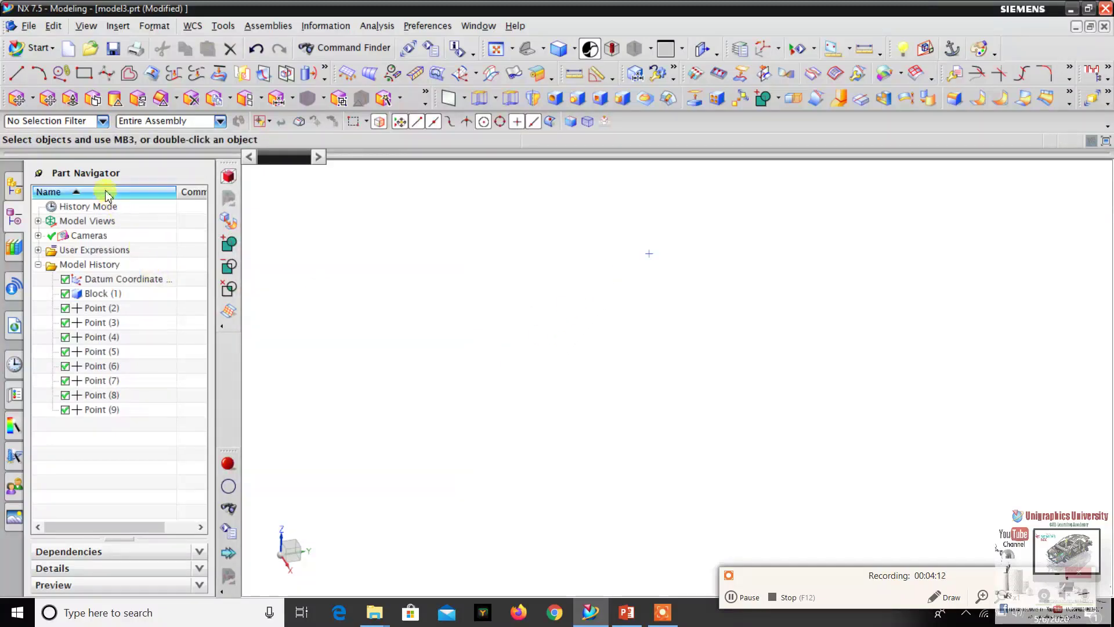
- Compare the coincident points Point (8) and Point (9) by highlighting each from the model history and checking their location beside the block
left_click(133, 411)
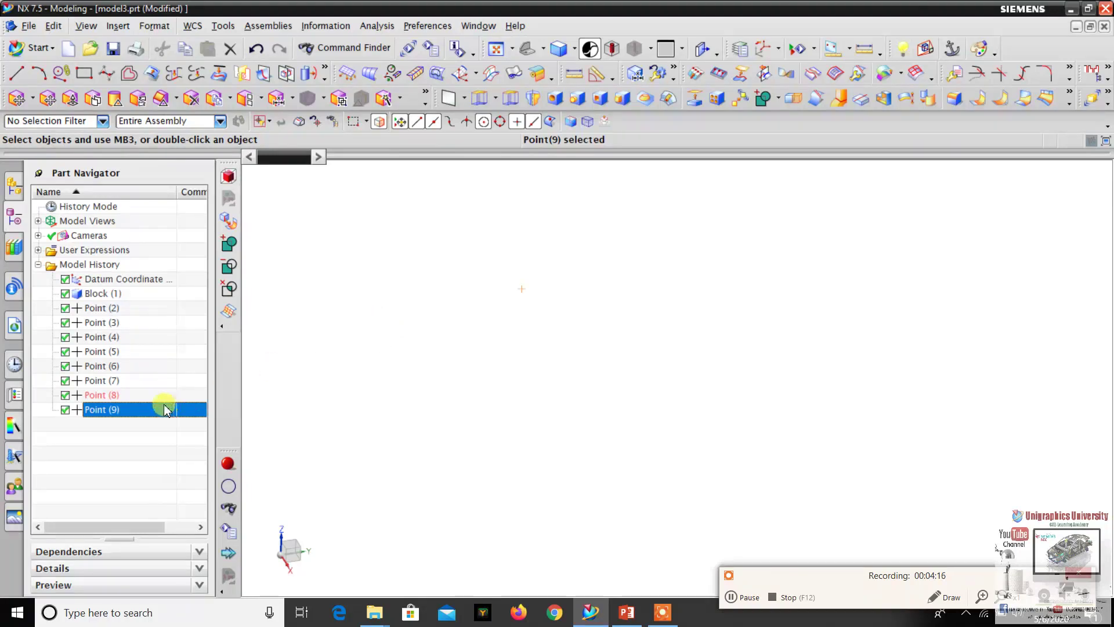
left_click(166, 395)
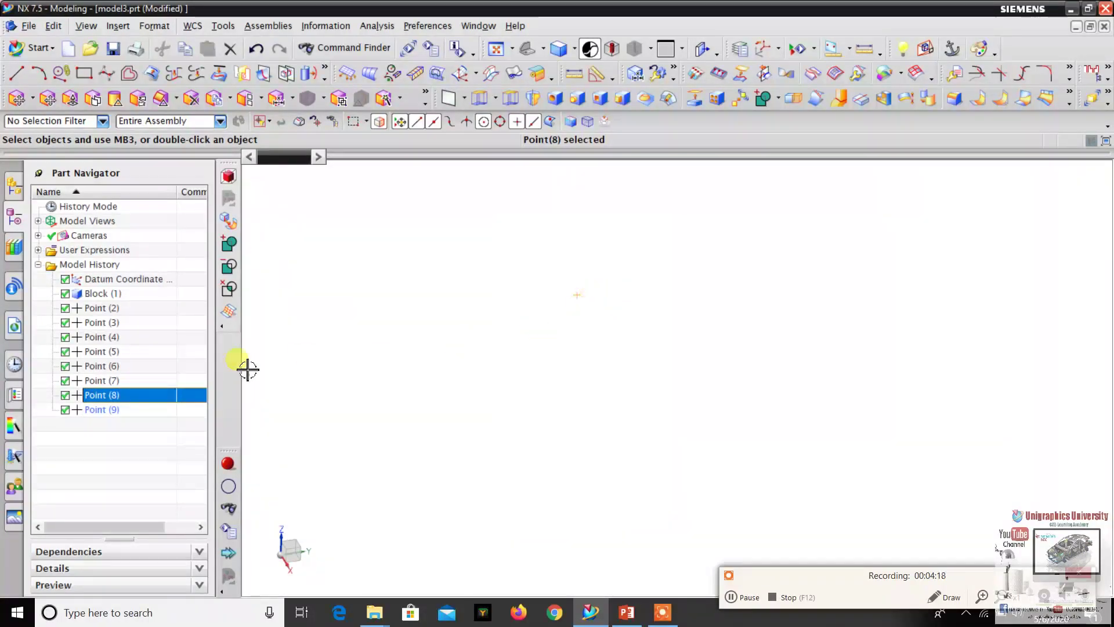
left_click(154, 410)
scroll(571, 381, "down", 10)
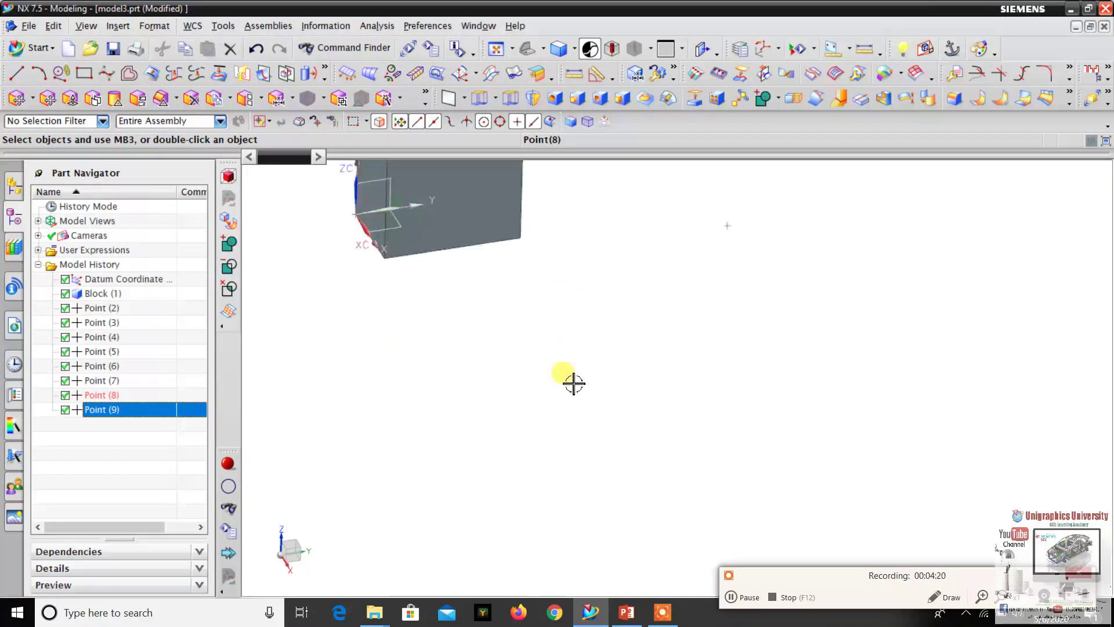
scroll(538, 374, "up", 4)
scroll(538, 373, "down", 4)
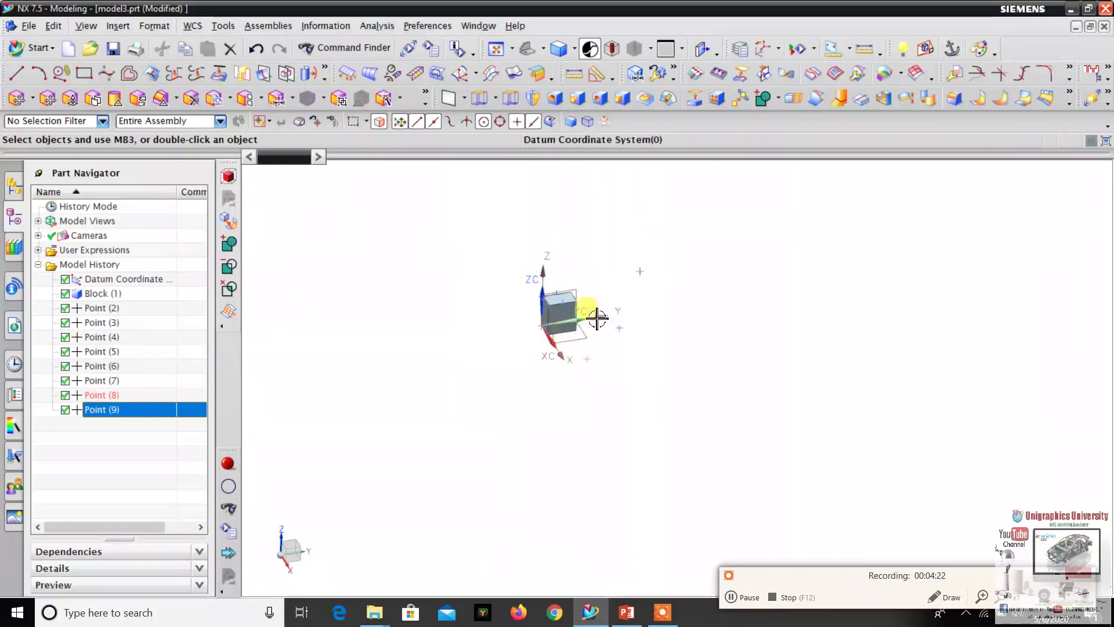
scroll(549, 303, "up", 1)
scroll(549, 303, "up", 1)
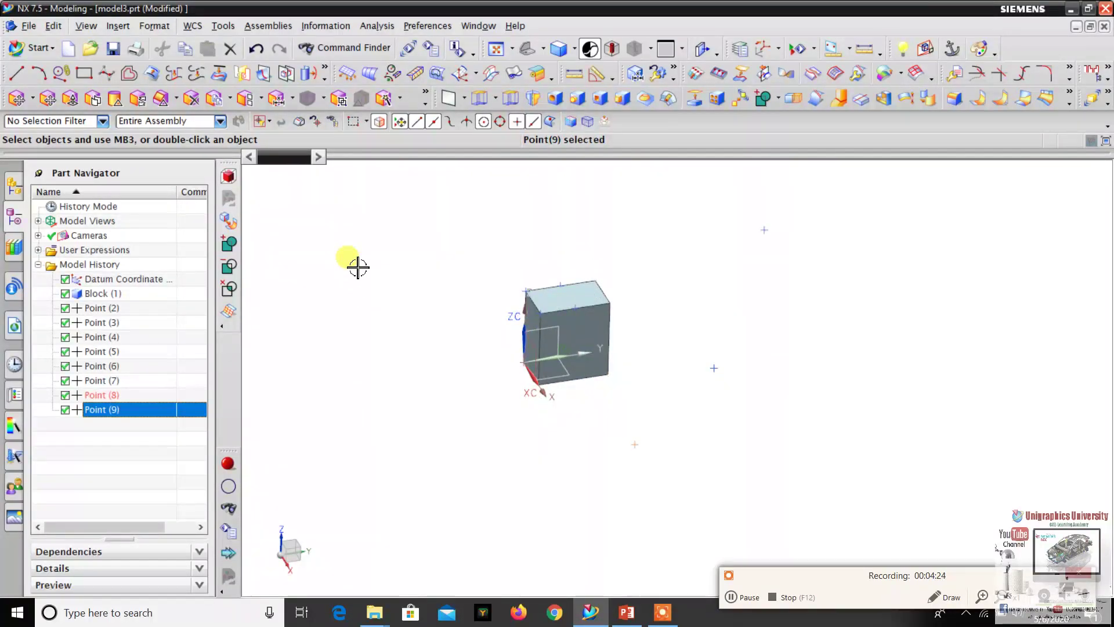
- Start a new datum point and set its type to End Point
left_click(129, 29)
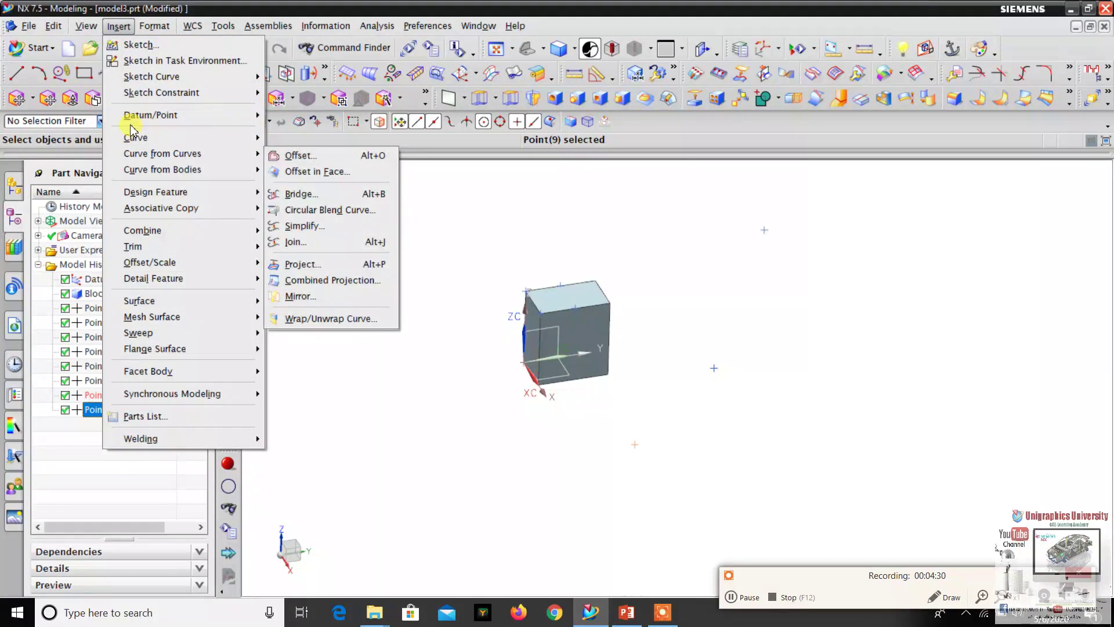
mouse_move(133, 126)
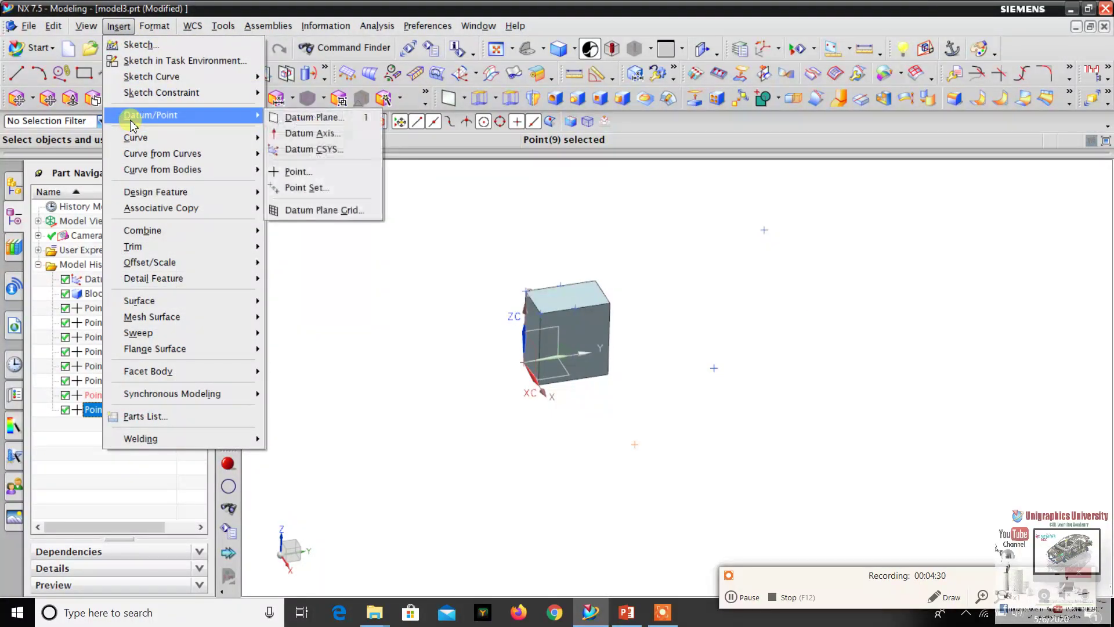
left_click(299, 172)
scroll(566, 317, "down", 3)
scroll(575, 323, "up", 2)
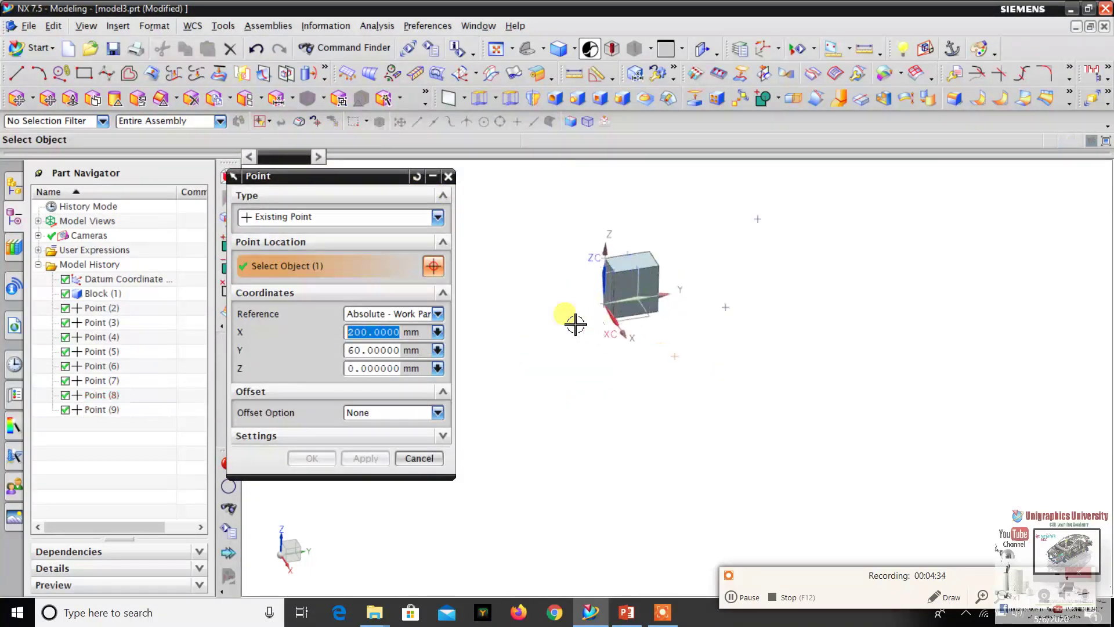
left_click(357, 219)
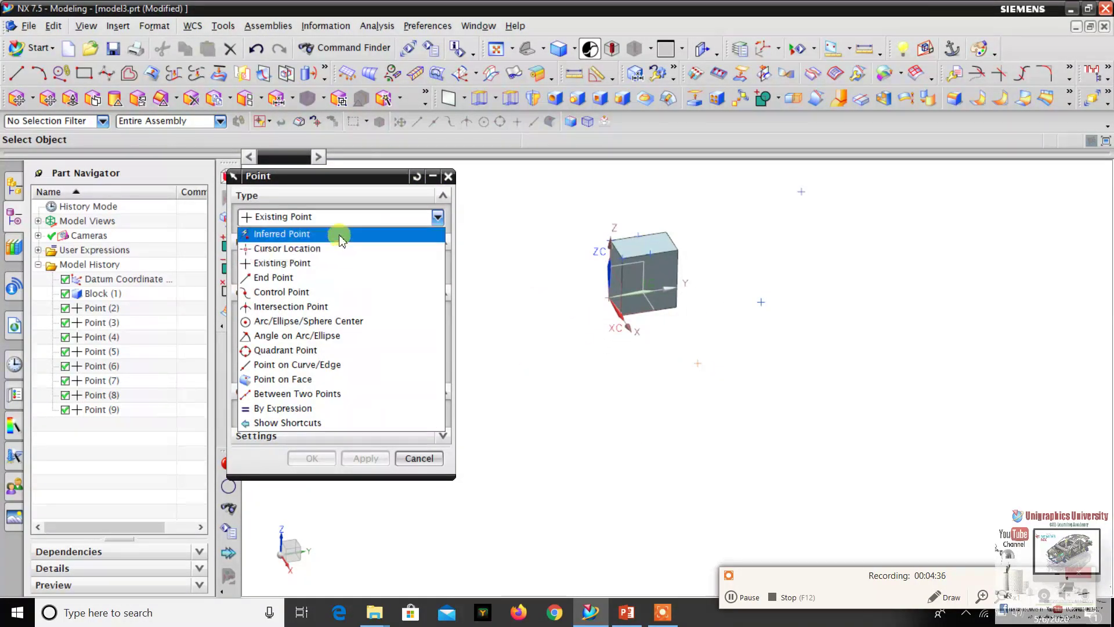
left_click(328, 281)
scroll(660, 274, "up", 3)
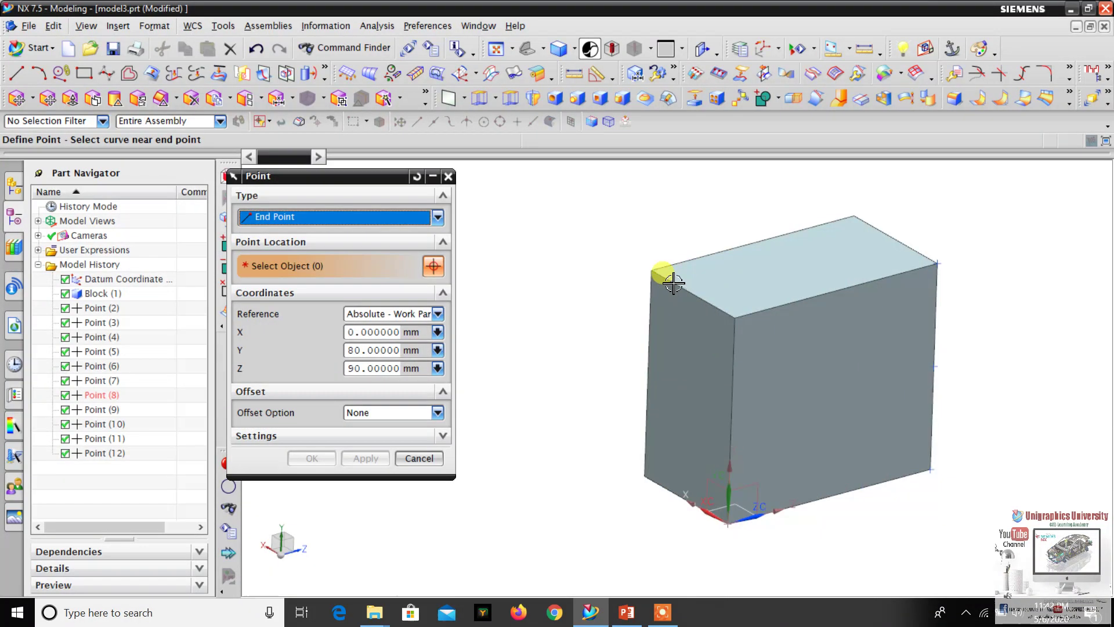
- Select the block's 90 mm edge near its end at X 50, Y 80, Z 0 mm as the end point location
middle_click_drag(654, 311, 813, 328)
scroll(813, 328, "down", 2)
scroll(718, 321, "up", 4)
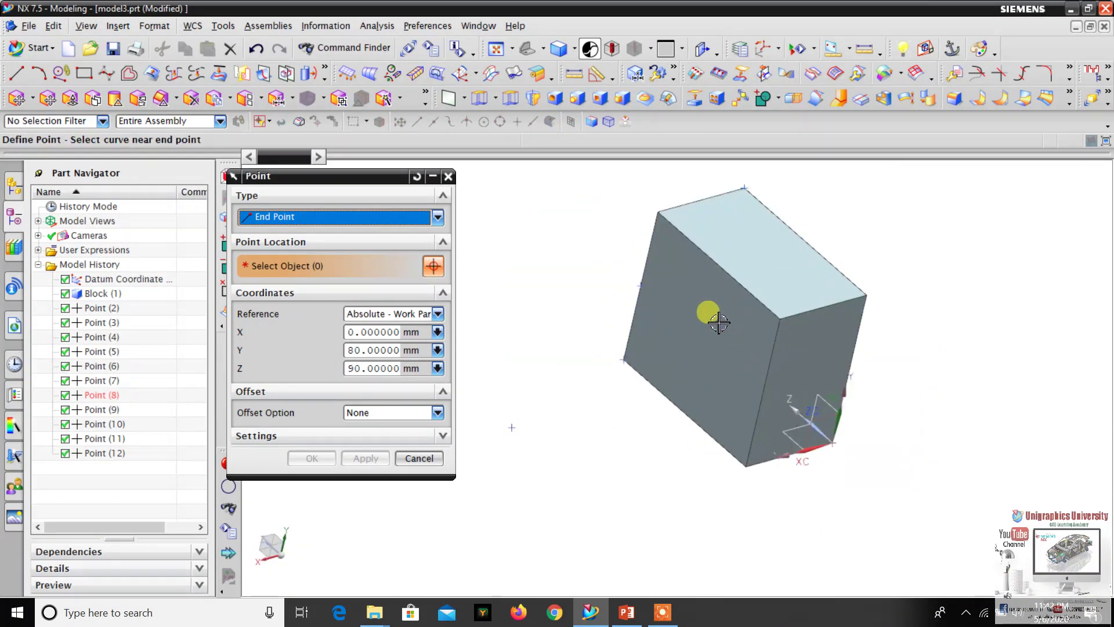
middle_click_drag(719, 321, 746, 294)
scroll(714, 328, "down", 3)
scroll(721, 298, "up", 5)
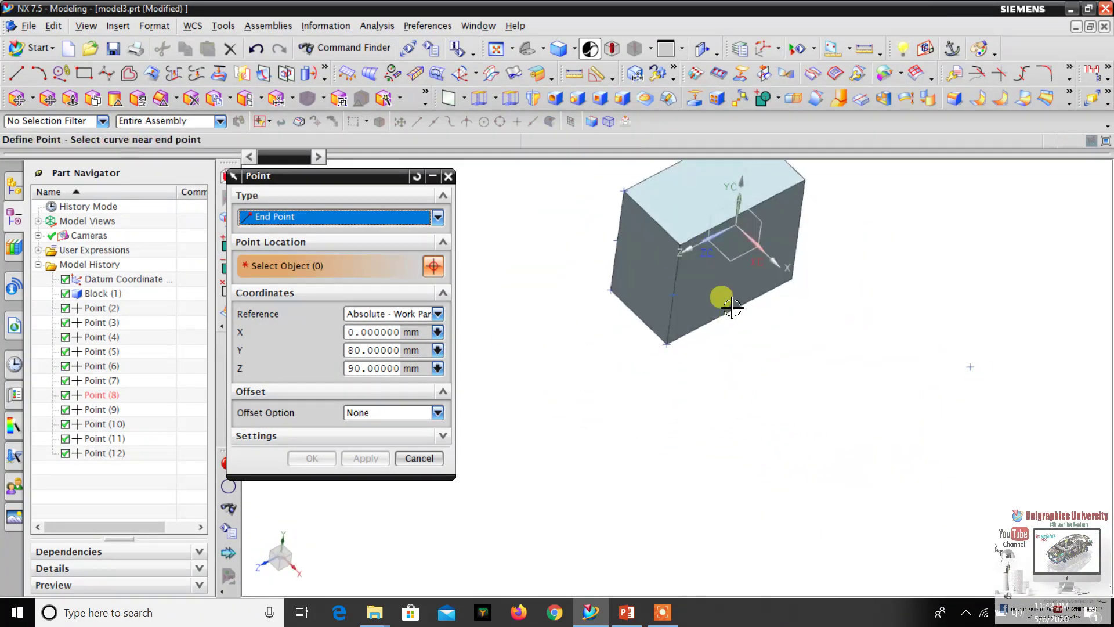
scroll(776, 398, "down", 3)
middle_click_drag(776, 398, 726, 355)
scroll(726, 354, "down", 2)
middle_click_drag(722, 424, 768, 330)
scroll(757, 349, "down", 3)
scroll(756, 350, "up", 3)
scroll(763, 316, "down", 3)
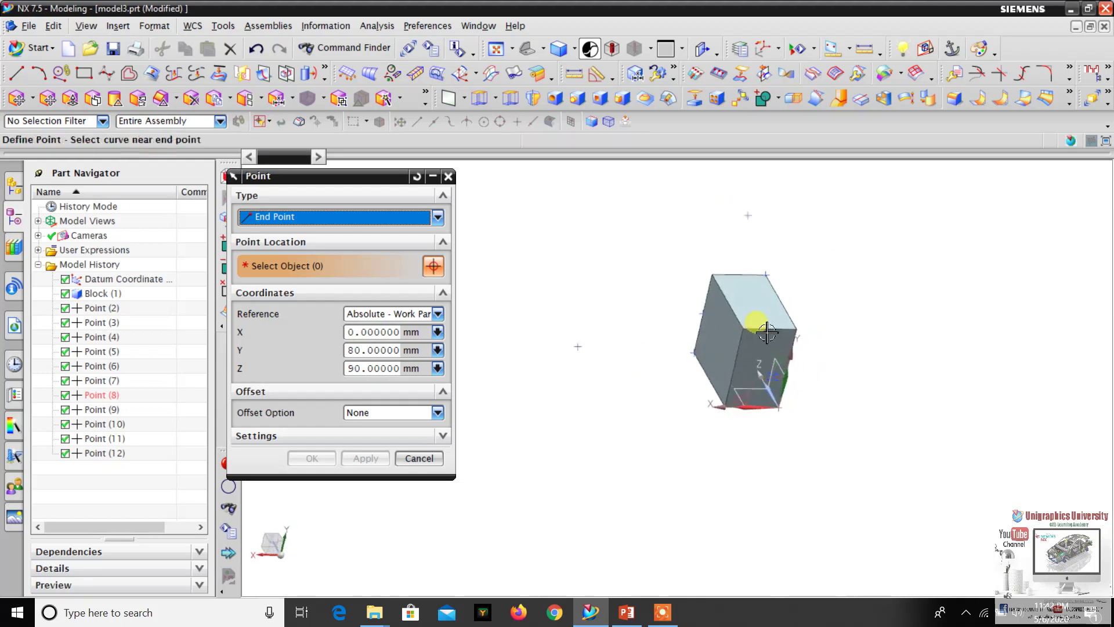
scroll(760, 326, "up", 3)
scroll(779, 303, "down", 3)
scroll(780, 304, "up", 3)
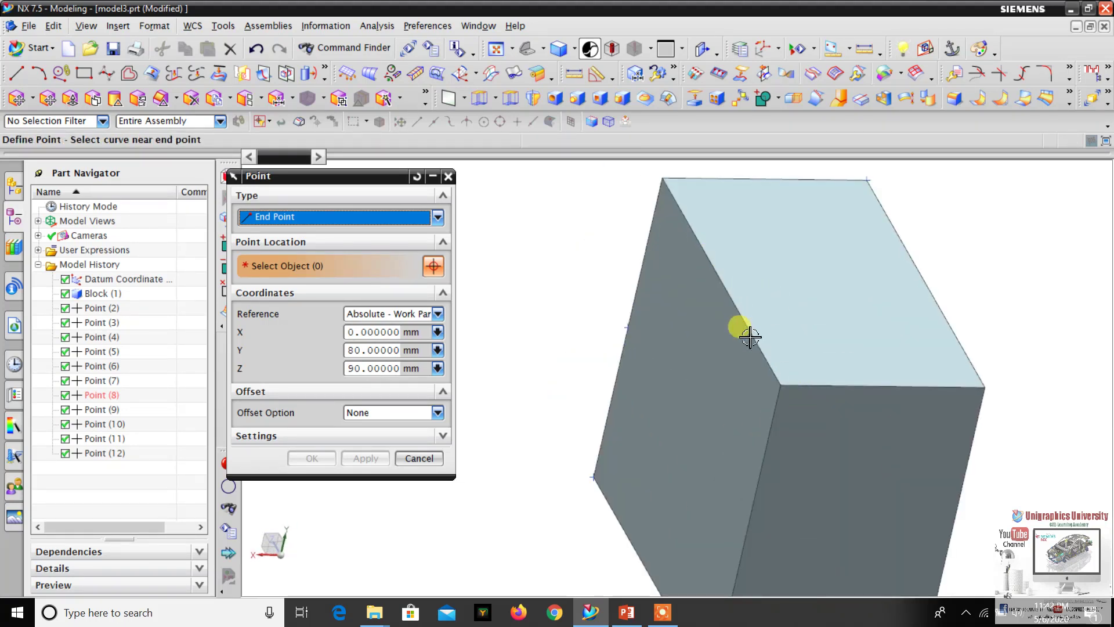
left_click(726, 273)
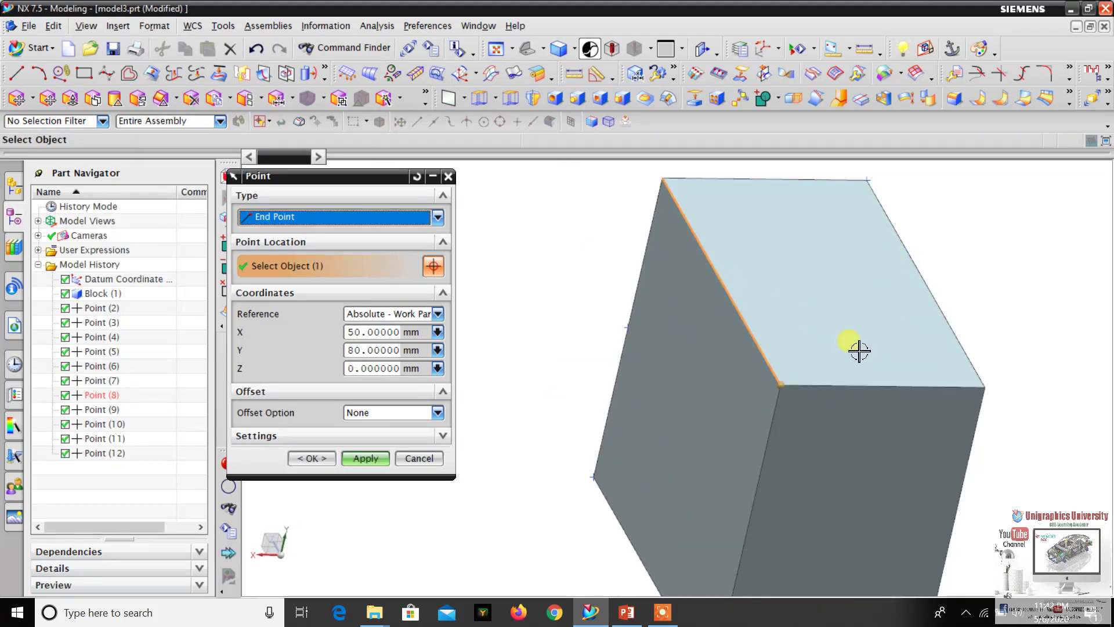
- Examine the end point preview on the selected block edge from different distances
scroll(807, 377, "down", 2)
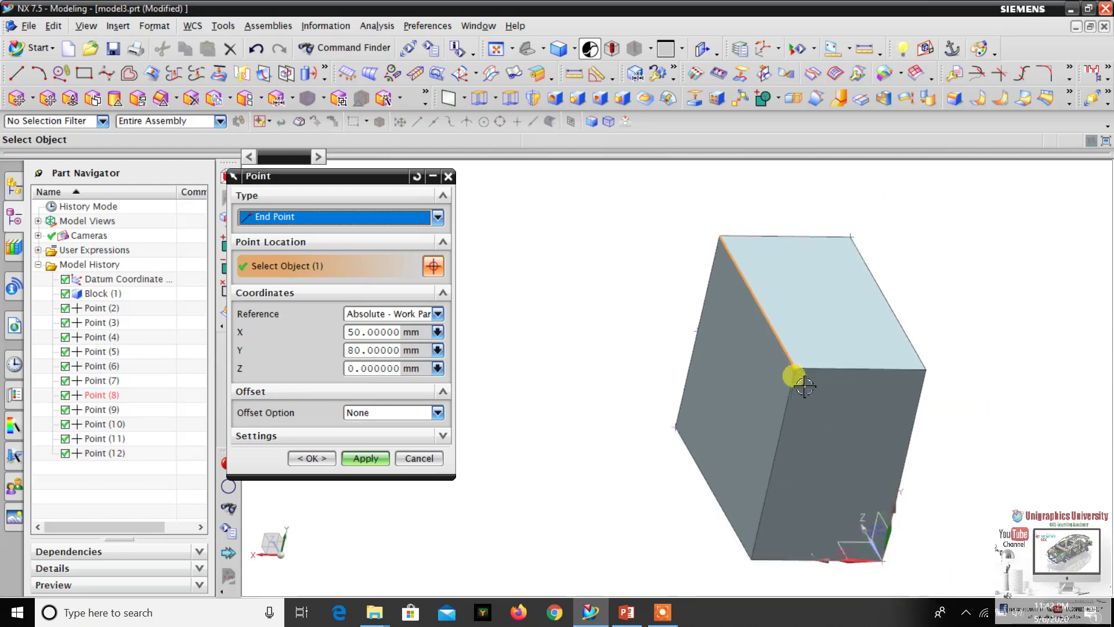
scroll(769, 321, "down", 3)
scroll(806, 313, "up", 2)
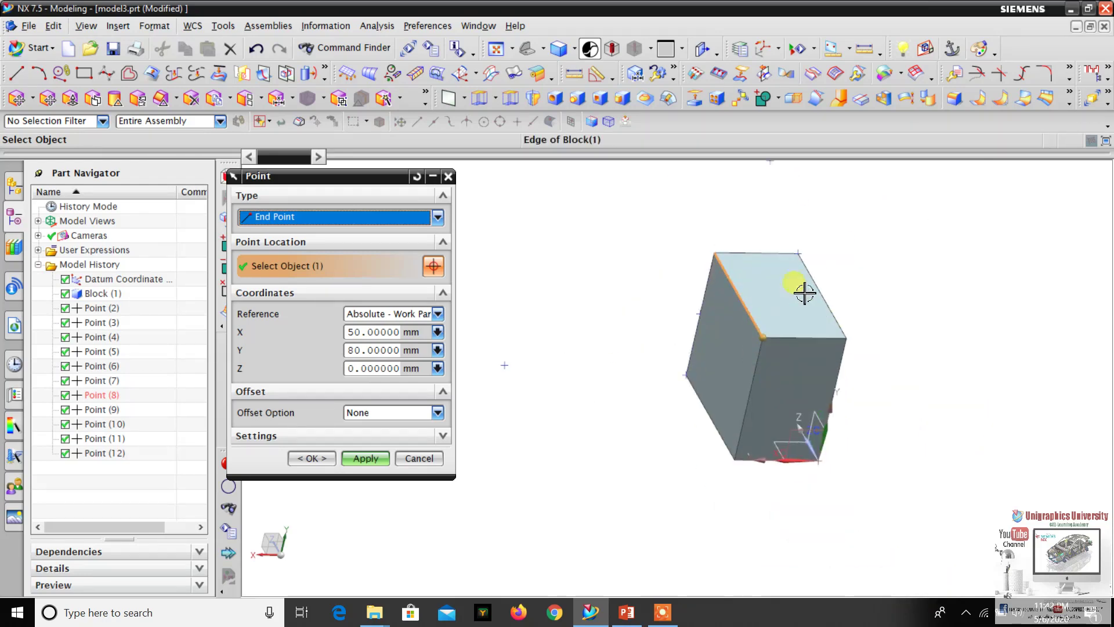
scroll(772, 325, "down", 2)
scroll(735, 323, "up", 2)
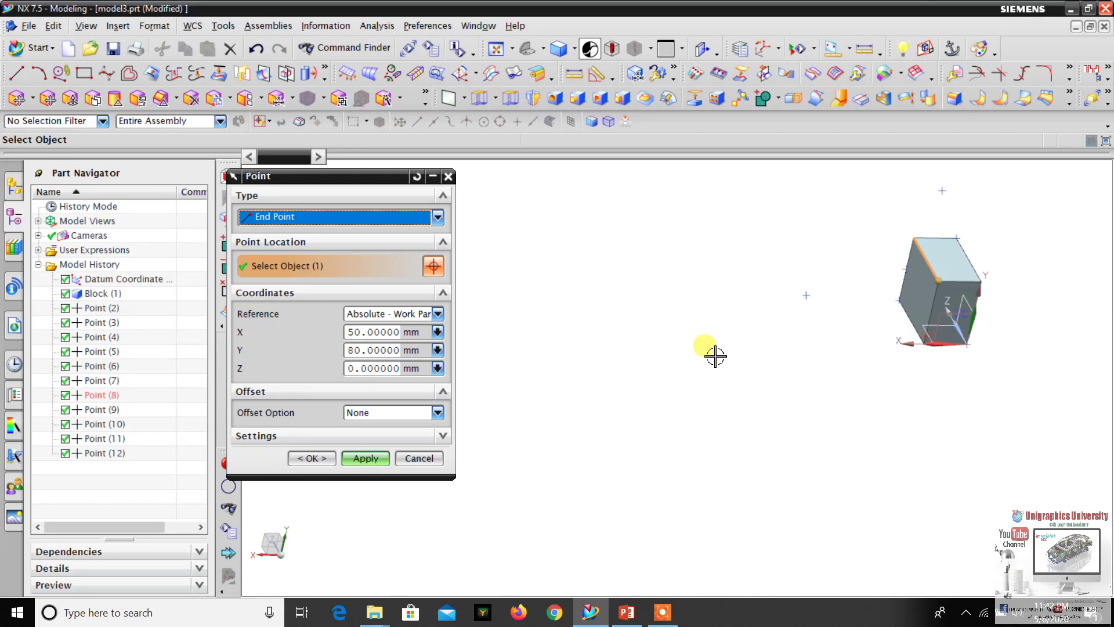
scroll(756, 321, "down", 3)
scroll(794, 281, "up", 7)
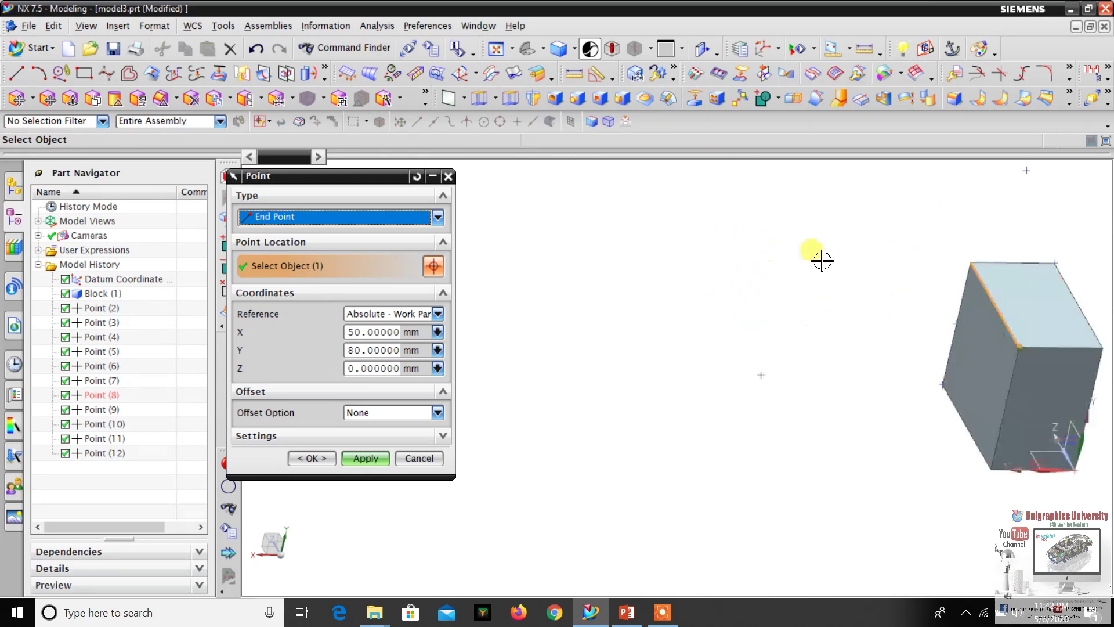
scroll(749, 292, "down", 6)
scroll(821, 308, "up", 6)
- Review the available point types while keeping End Point, and inspect the selected edge from another side of the block
left_click(369, 224)
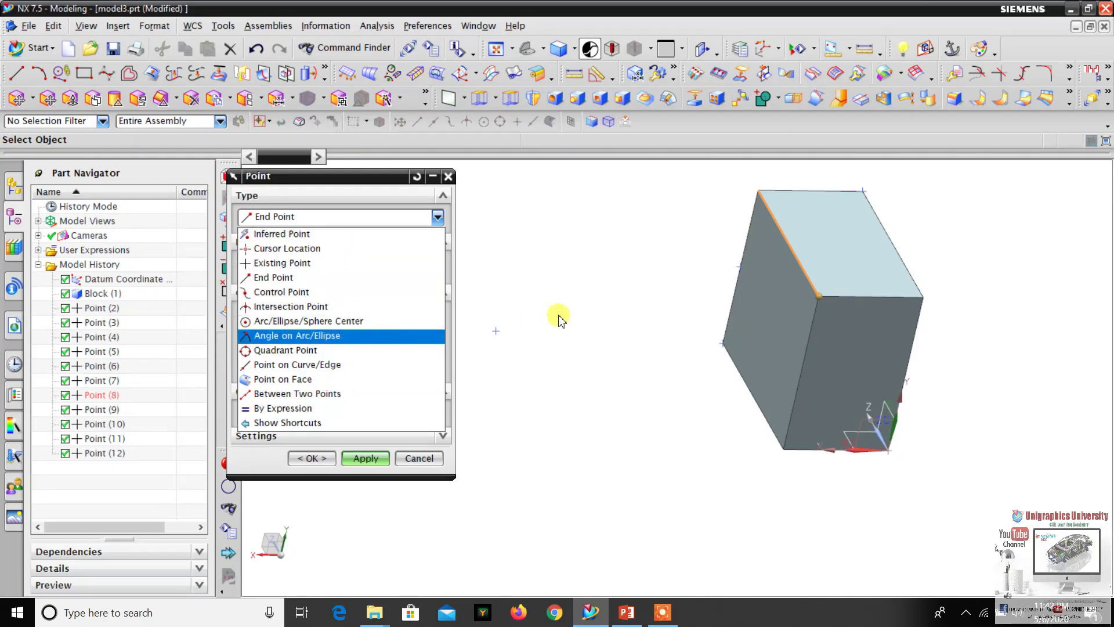
left_click(622, 331)
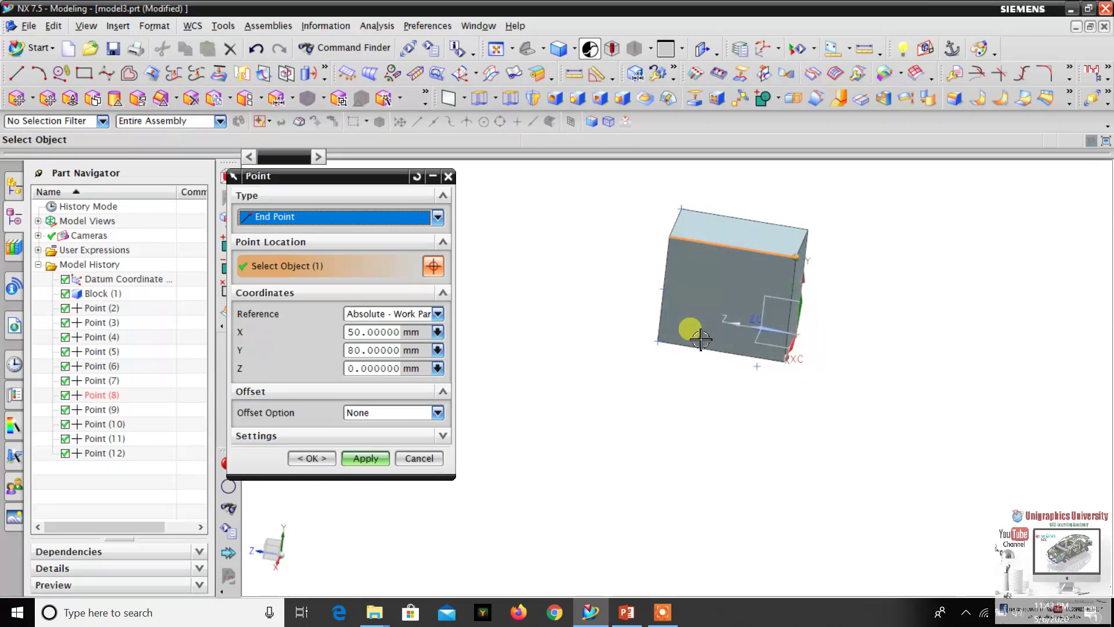
scroll(705, 334, "down", 3)
scroll(709, 329, "up", 4)
scroll(707, 324, "down", 4)
scroll(707, 325, "up", 2)
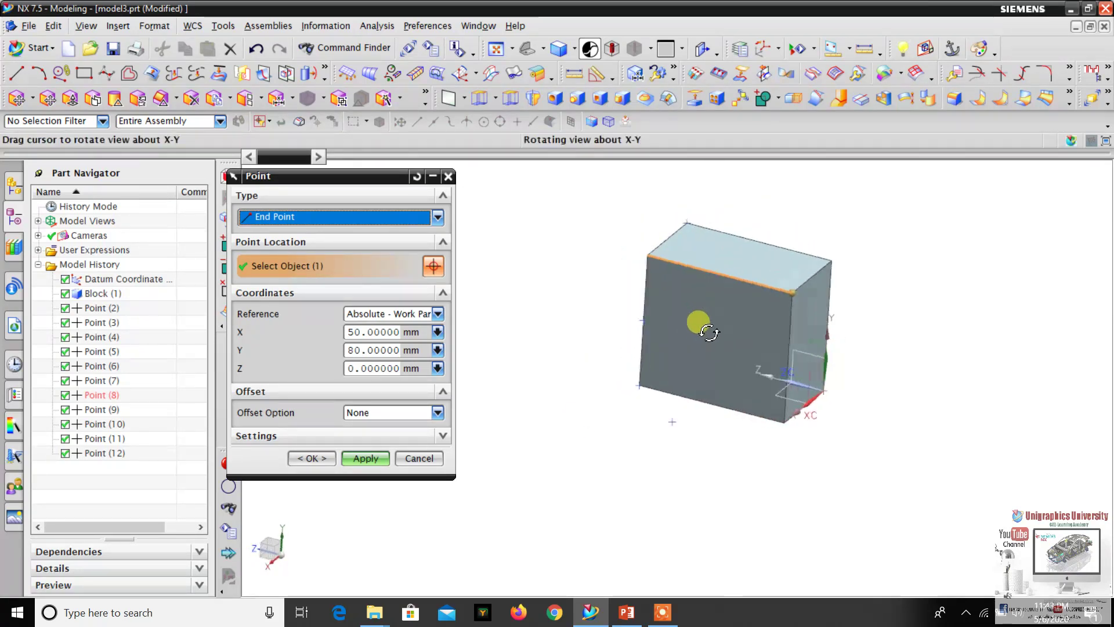